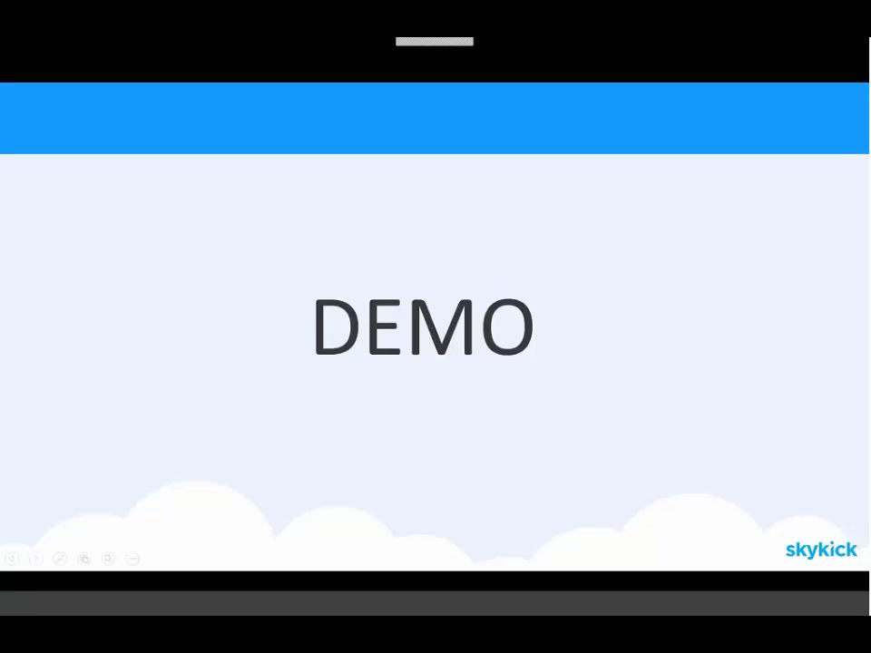
# - View the SkyKick Ingram Micro partner page, and log in to the partner portal from the SkyKick home page
pyautogui.moveTo(508, 53)
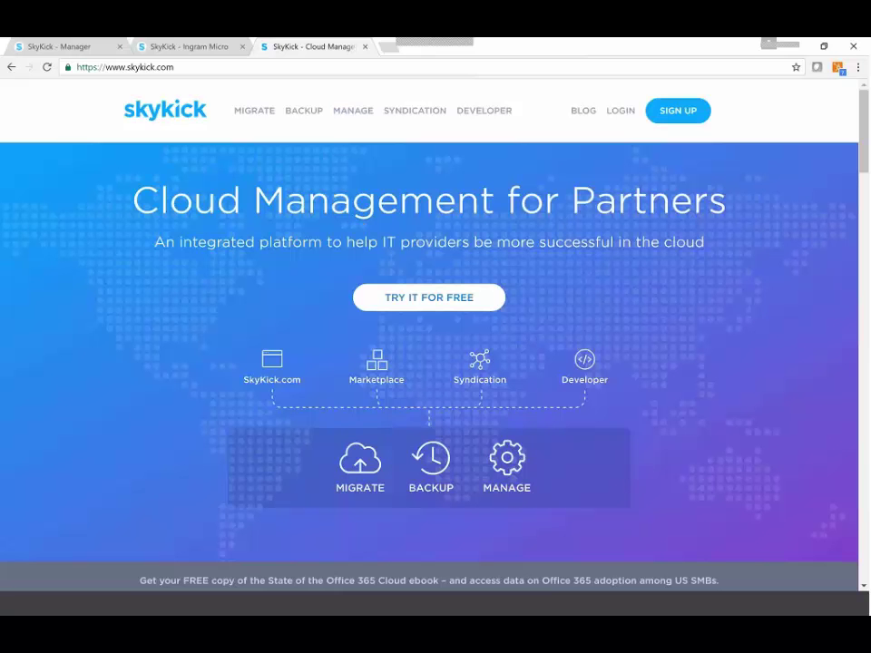
pyautogui.click(189, 46)
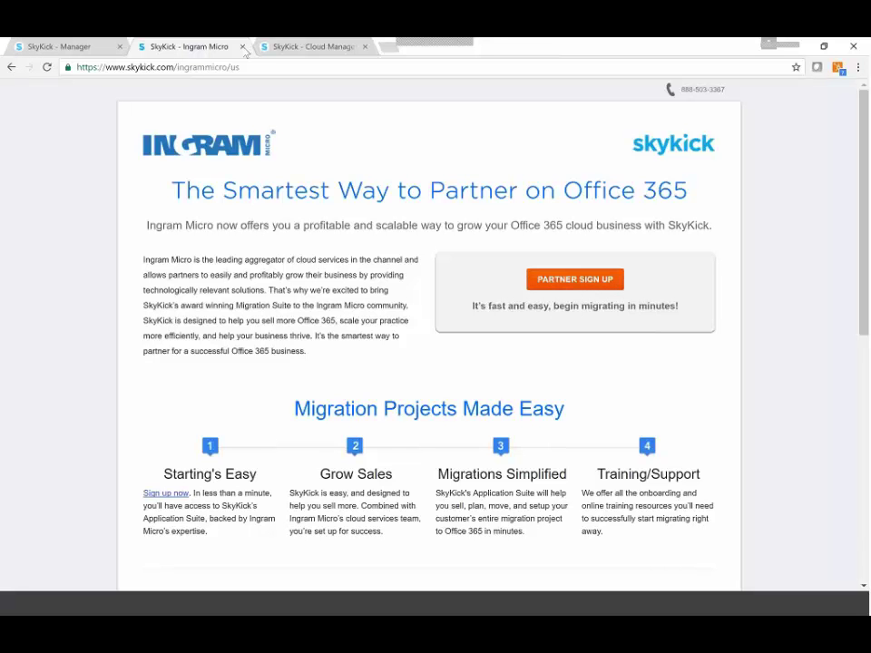
pyautogui.click(281, 48)
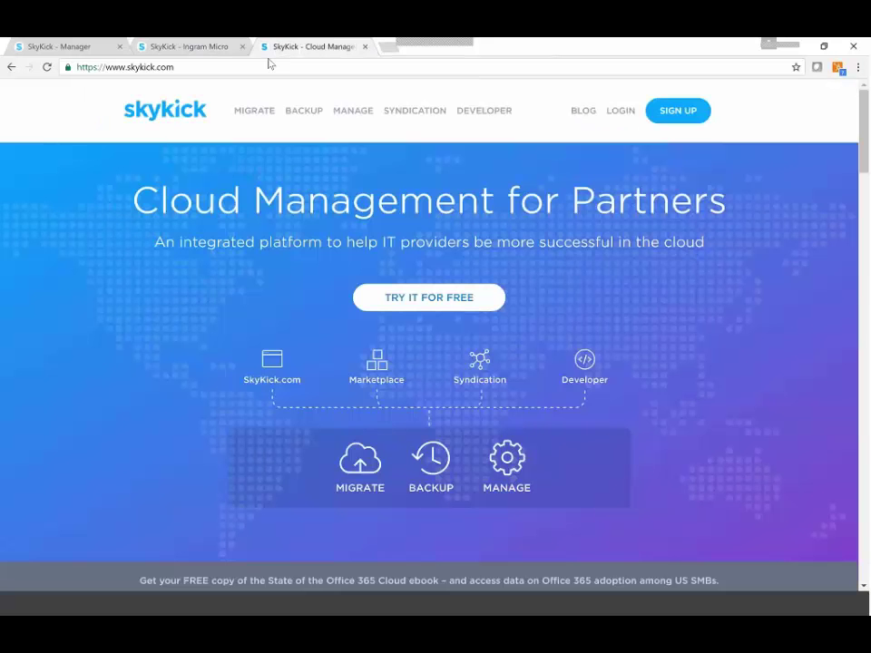
pyautogui.click(621, 110)
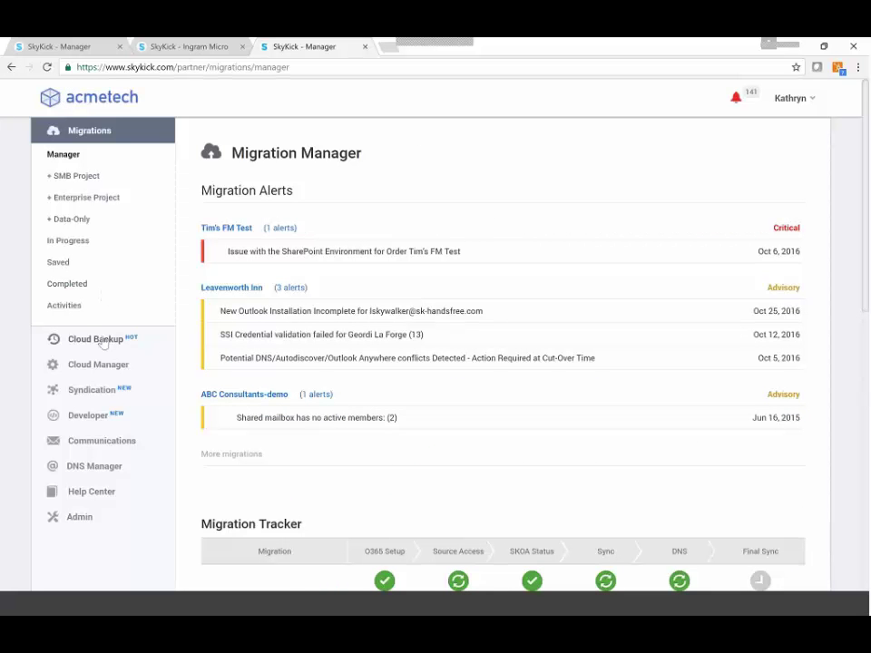
# - Open the Cloud Backup manager and examine its storage chart, pending customers and subscriptions list
pyautogui.click(99, 345)
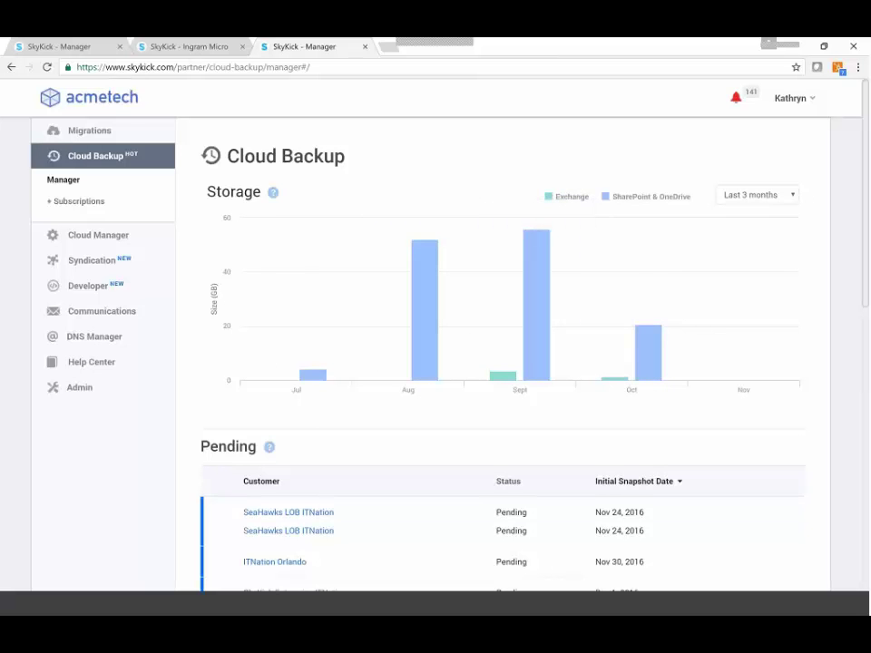
pyautogui.scroll(-2, 803, 325)
pyautogui.scroll(-2, 414, 279)
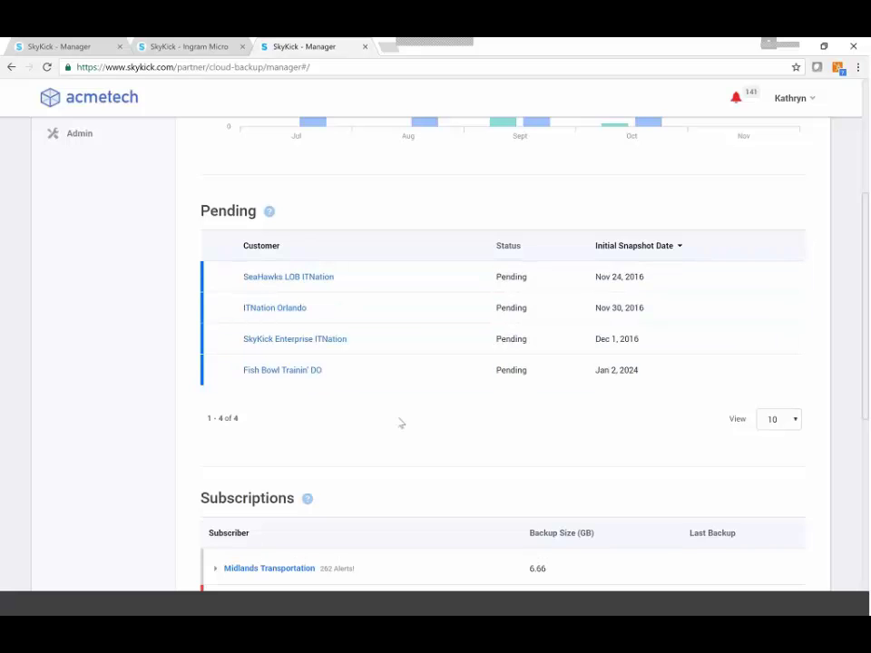
pyautogui.scroll(-4, 400, 422)
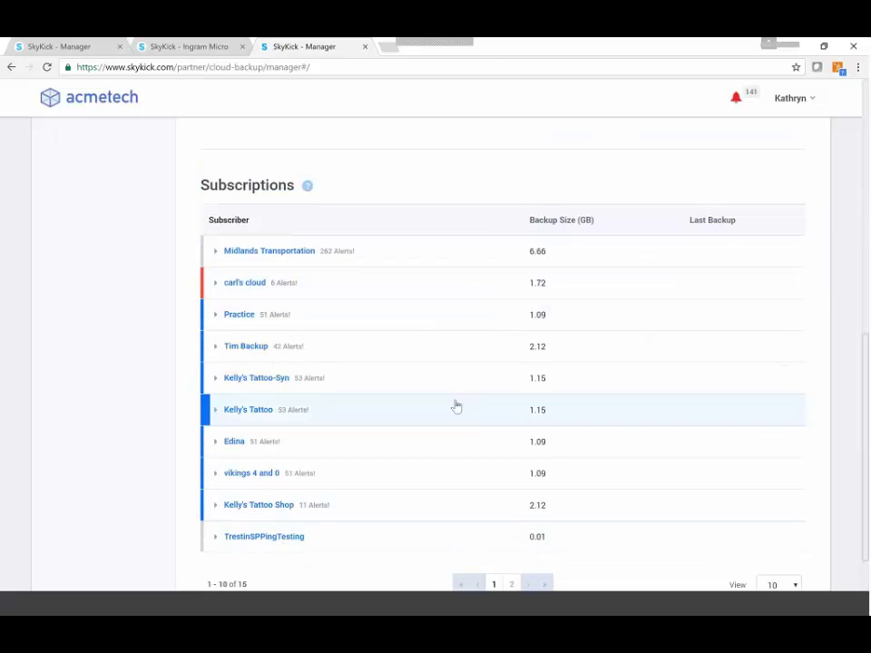
pyautogui.scroll(10, 455, 407)
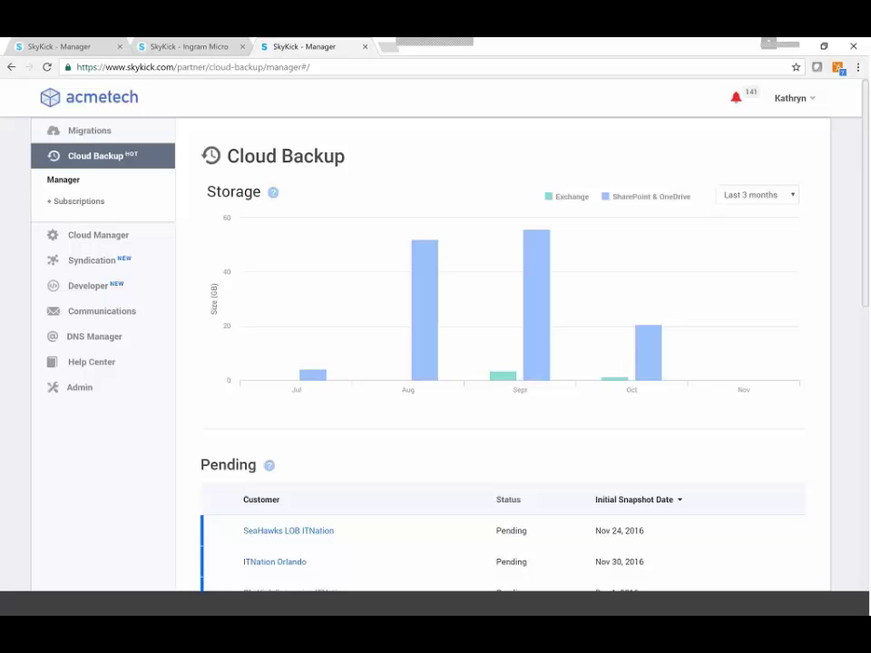
# - Start adding a Cloud Backup subscription and read the details of the Azure MPN Internal Use Rights offer
pyautogui.click(82, 205)
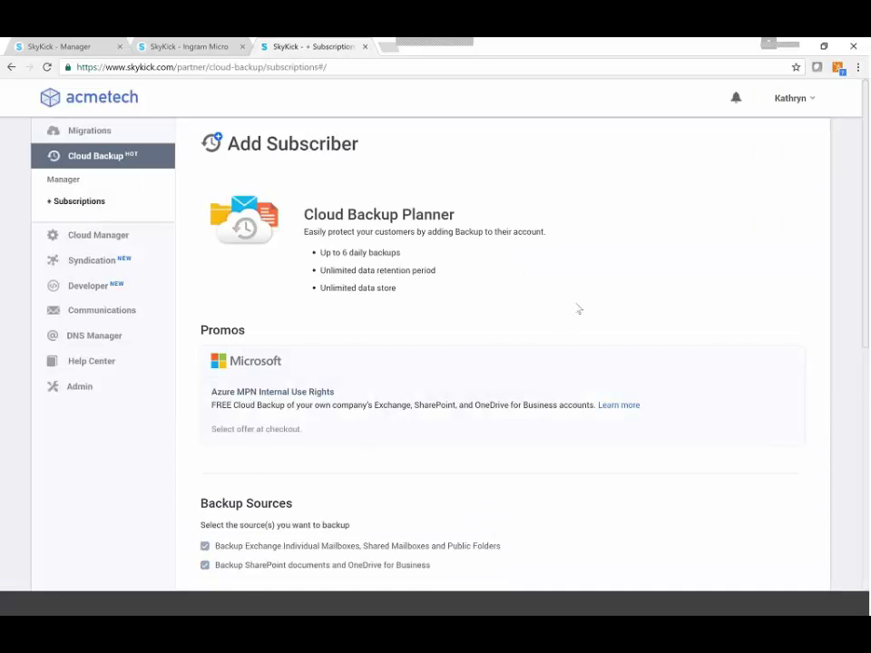
pyautogui.scroll(-1, 578, 309)
pyautogui.scroll(-1, 578, 309)
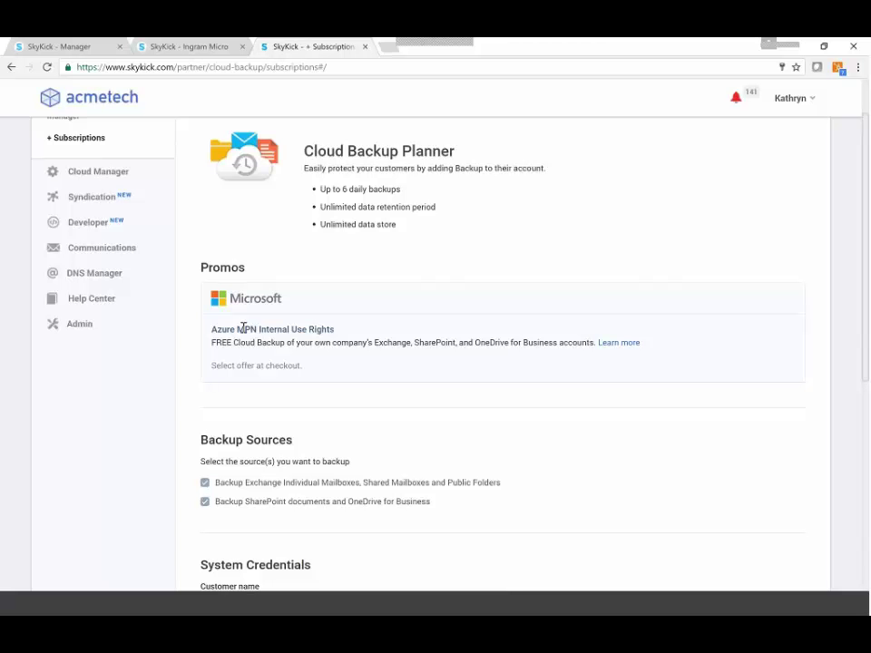
pyautogui.click(620, 344)
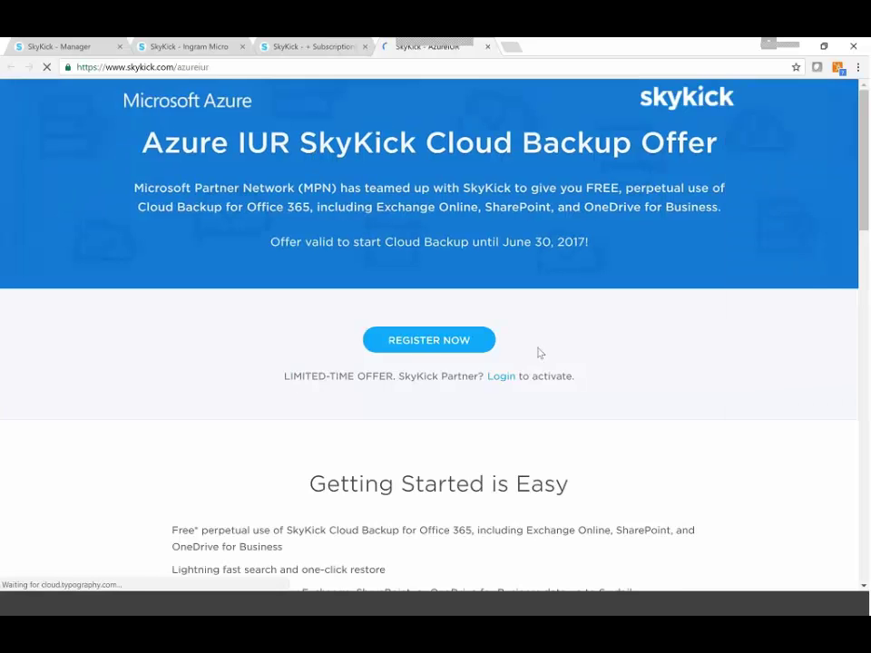
pyautogui.scroll(-4, 537, 352)
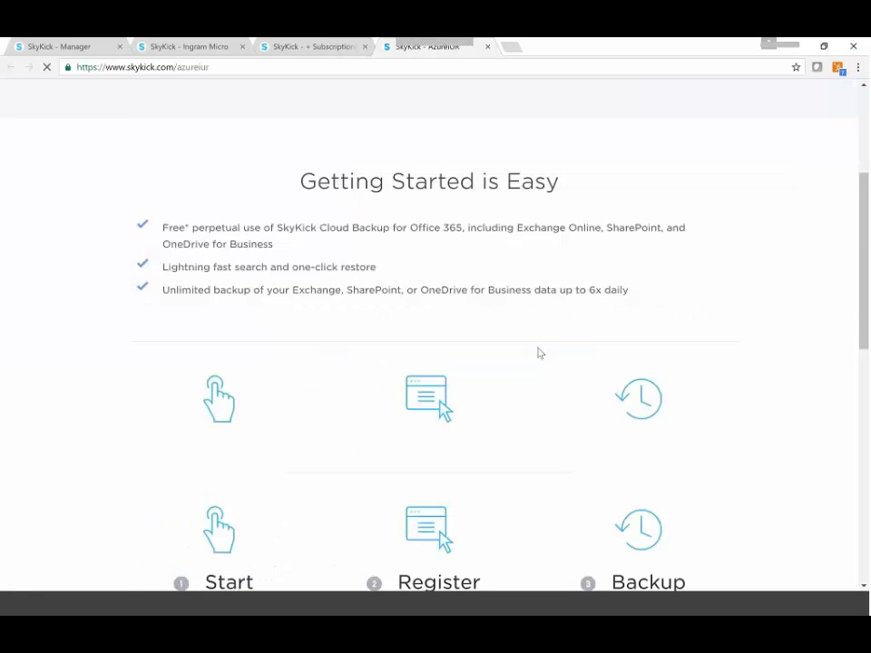
pyautogui.scroll(-2, 538, 352)
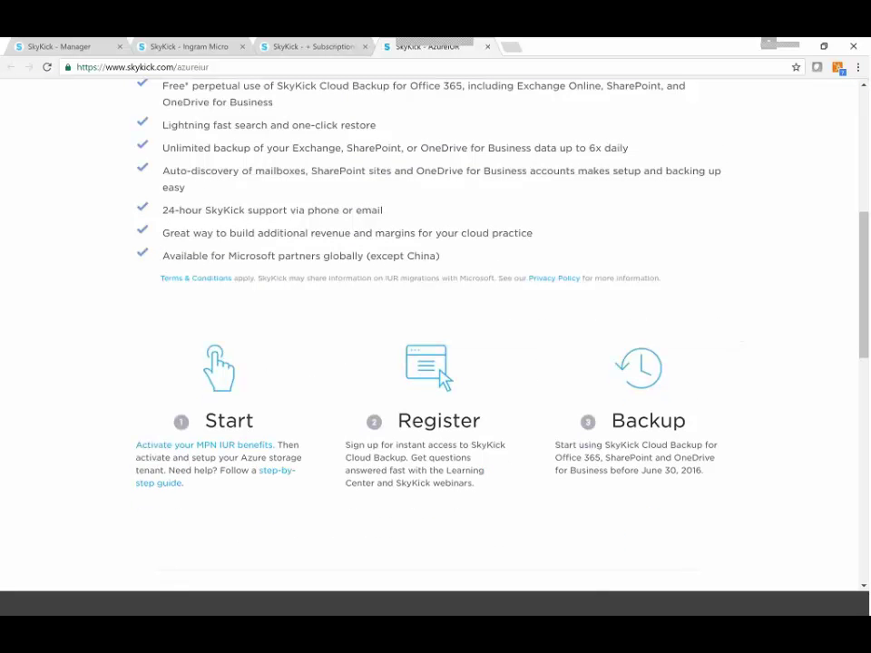
pyautogui.scroll(-2, 538, 352)
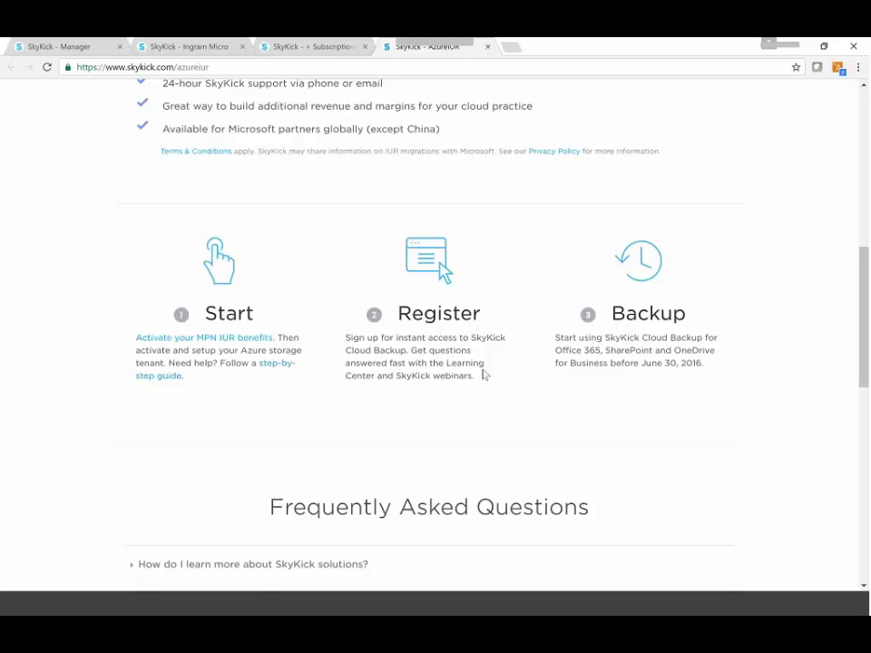
# - Return to the subscriber form, and turn the Exchange backup source off and back on so both sources are selected
pyautogui.click(290, 45)
pyautogui.scroll(-2, 489, 273)
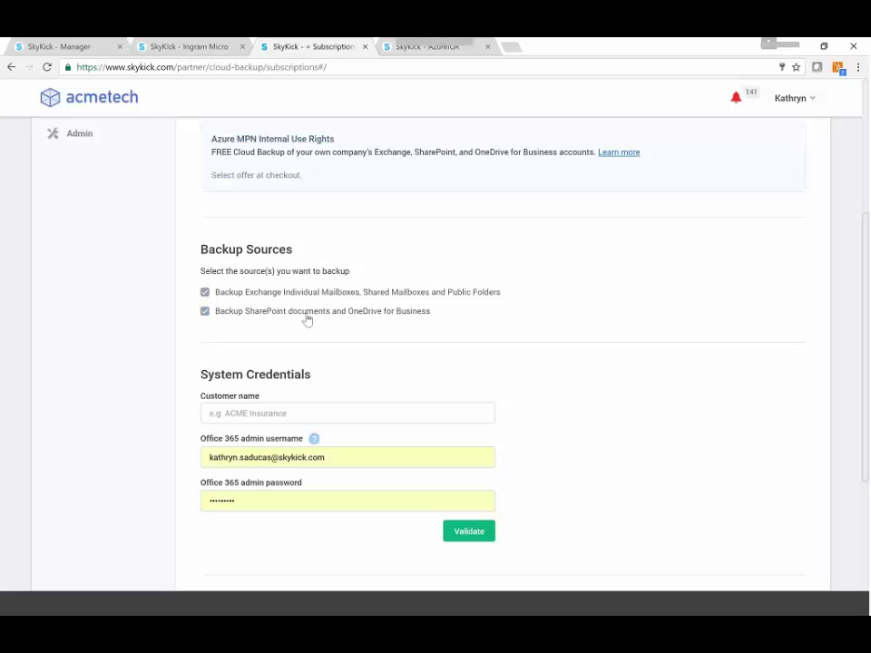
pyautogui.click(204, 292)
pyautogui.click(205, 293)
pyautogui.scroll(-2, 587, 363)
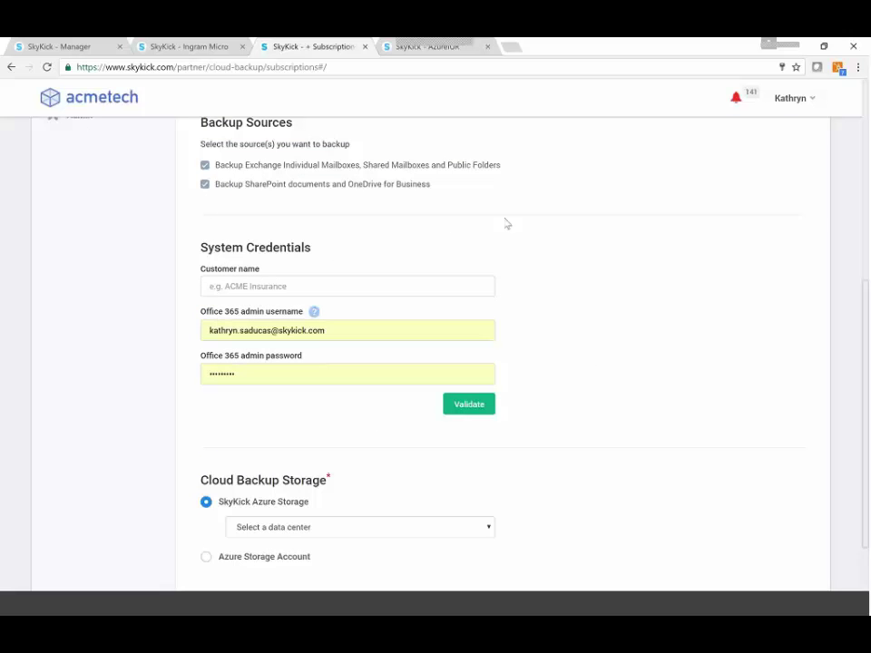
# - Enter Ingram Micro as the customer name and fill in the Office 365 admin username
pyautogui.click(272, 287)
pyautogui.write('Ingra')
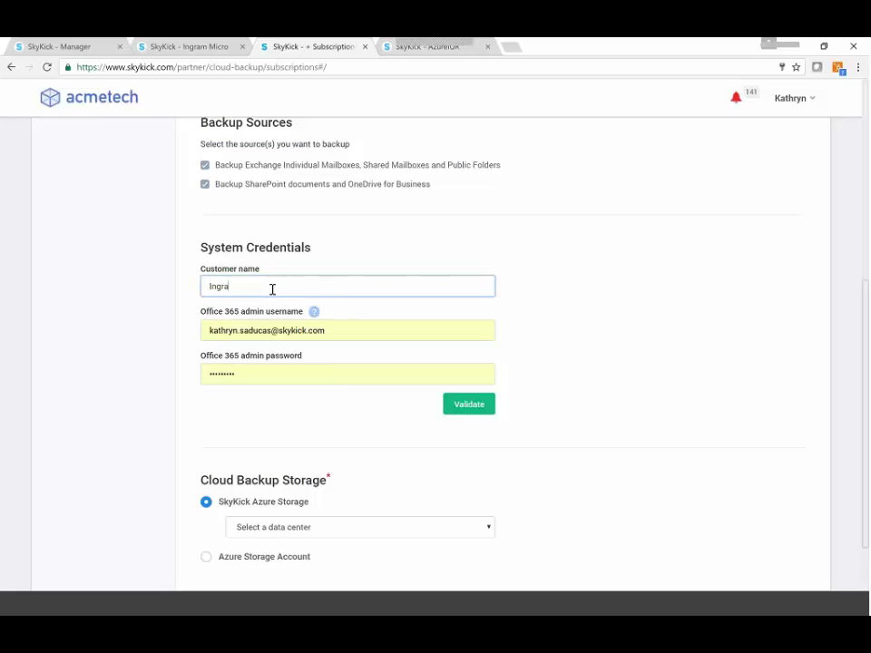
pyautogui.write('m Micro')
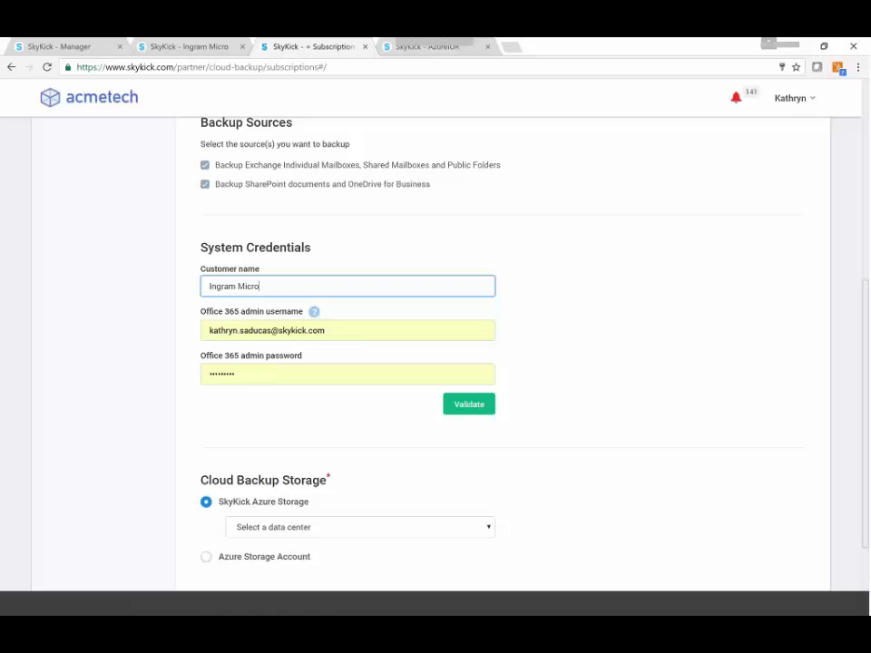
pyautogui.click(259, 332)
pyautogui.hotkey('ctrl', 'a')
pyautogui.hotkey('ctrl', 'v')
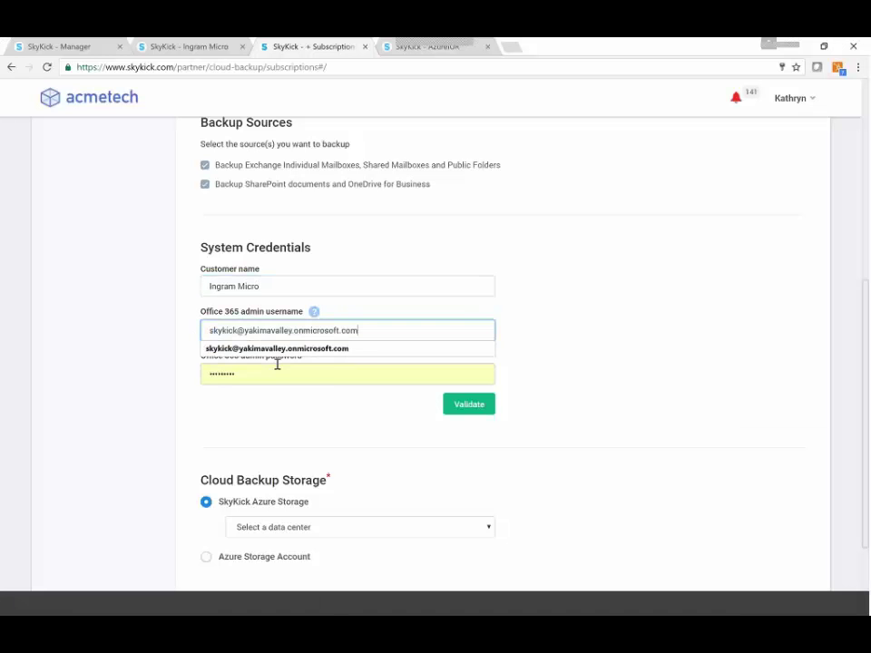
pyautogui.press('Down')
pyautogui.press('Return')
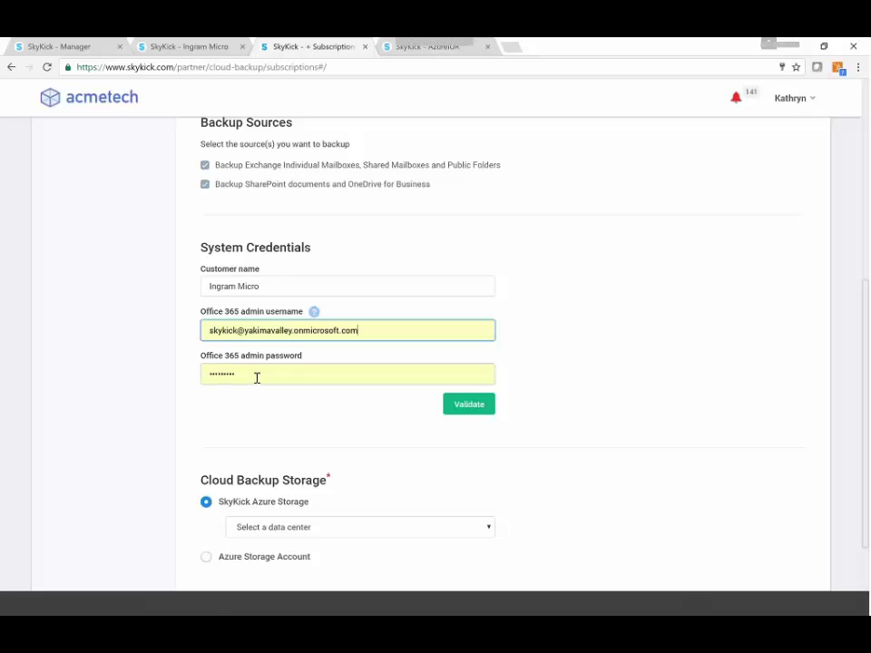
# - Enter the Office 365 admin password and validate the system credentials
pyautogui.moveTo(257, 376); pyautogui.dragTo(192, 369)
pyautogui.hotkey('ctrl', 'v')
pyautogui.click(483, 406)
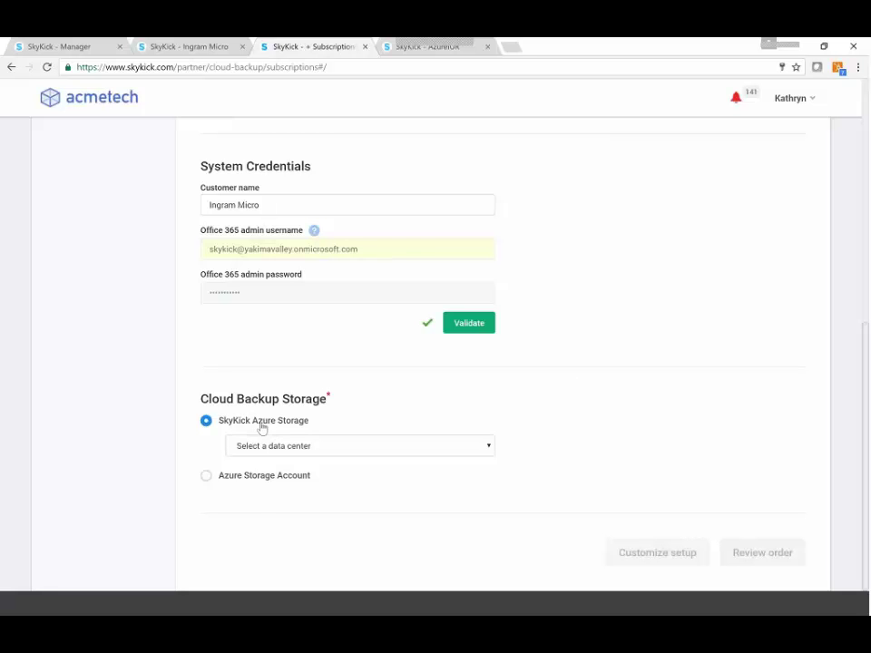
# - Select Europe as the data center for SkyKick Azure Storage
pyautogui.click(490, 447)
pyautogui.click(490, 447)
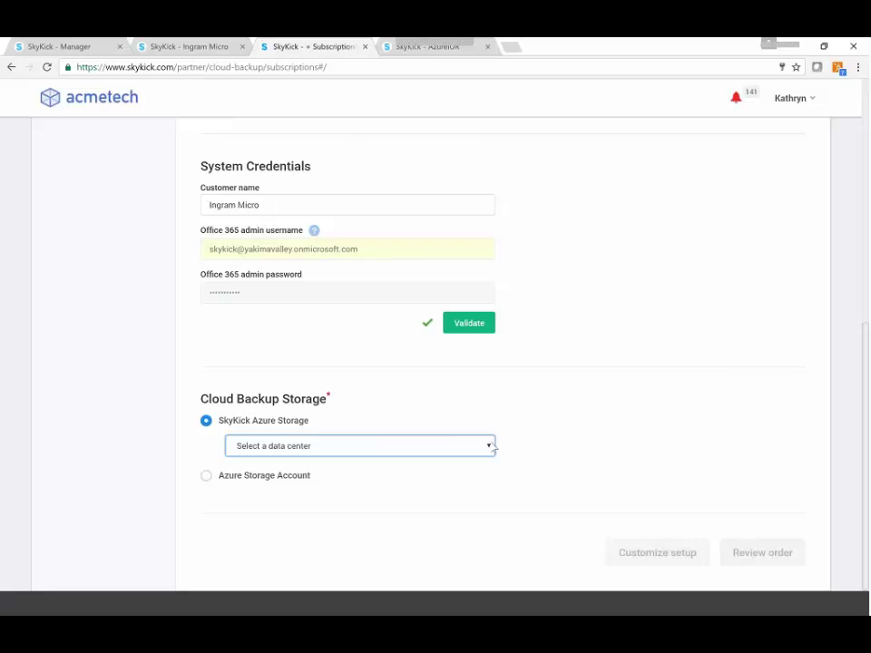
pyautogui.click(492, 448)
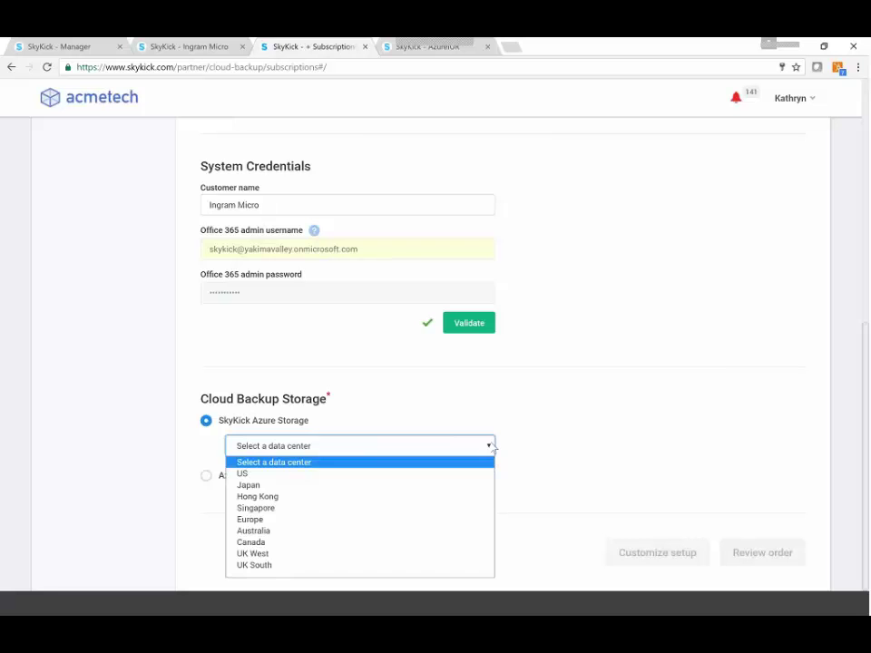
pyautogui.click(864, 356)
pyautogui.click(493, 448)
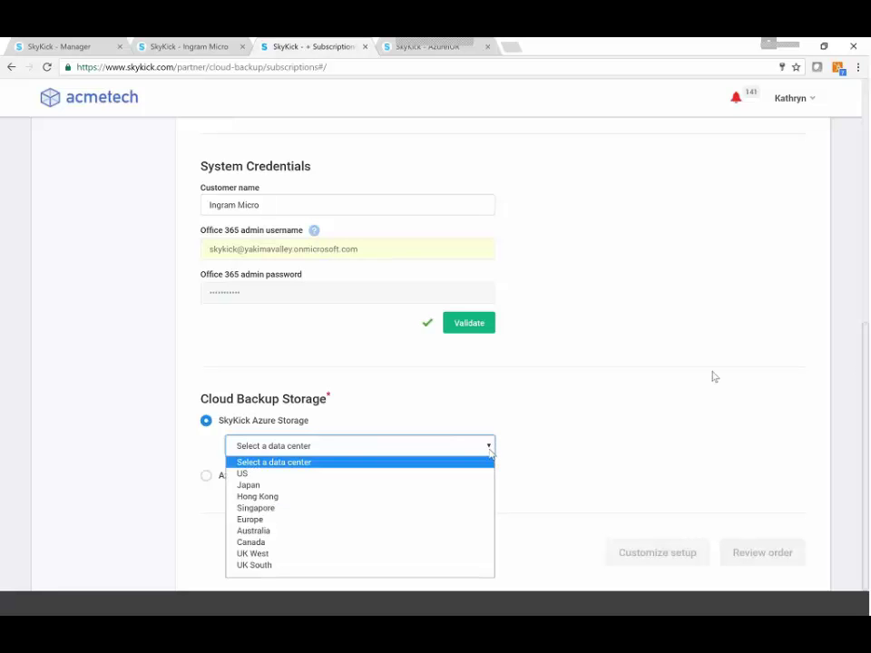
pyautogui.click(263, 518)
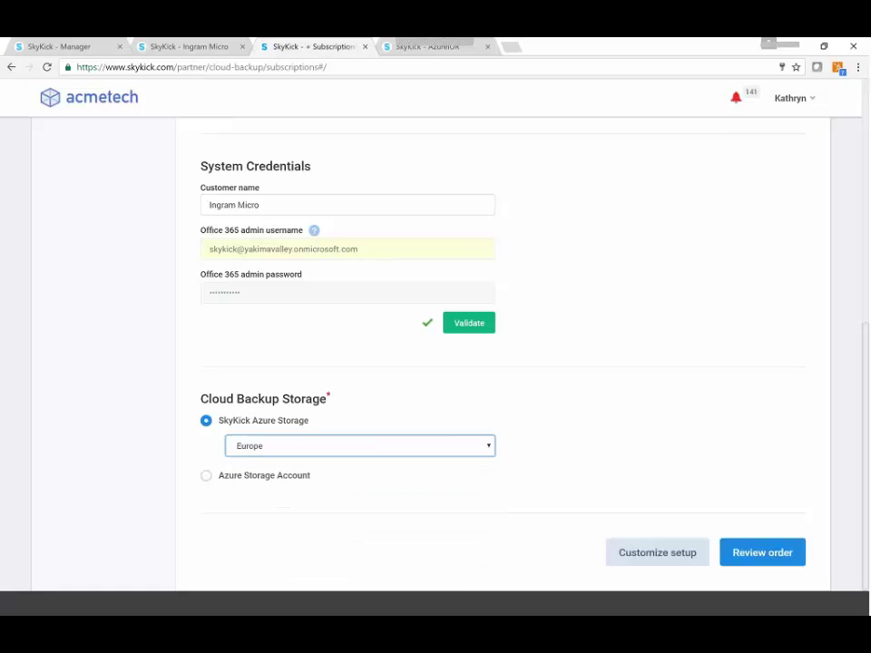
# - Inspect the Azure Storage Account option's account name and access key fields, and continue to the customized Exchange setup
pyautogui.click(207, 476)
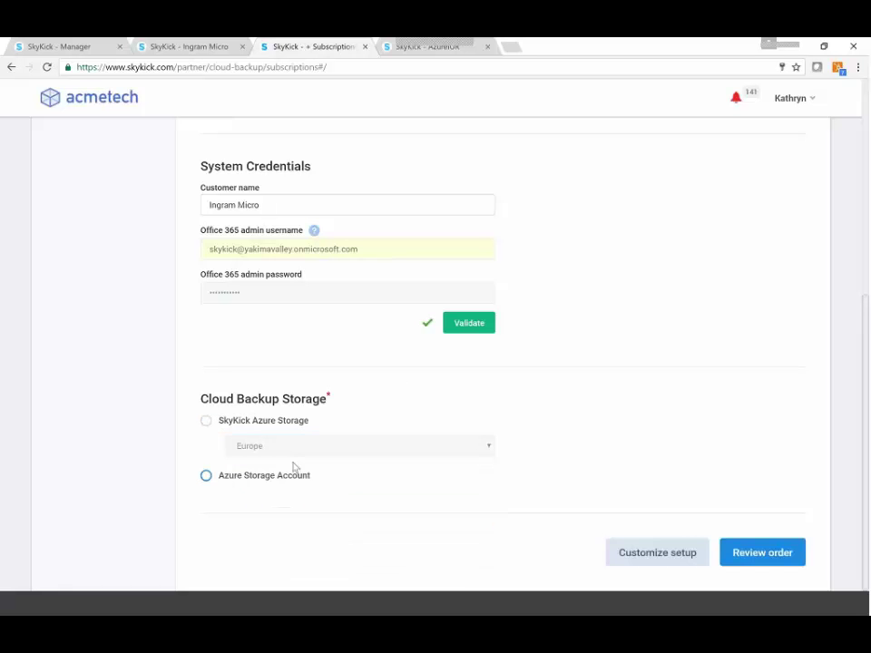
pyautogui.scroll(-2, 392, 349)
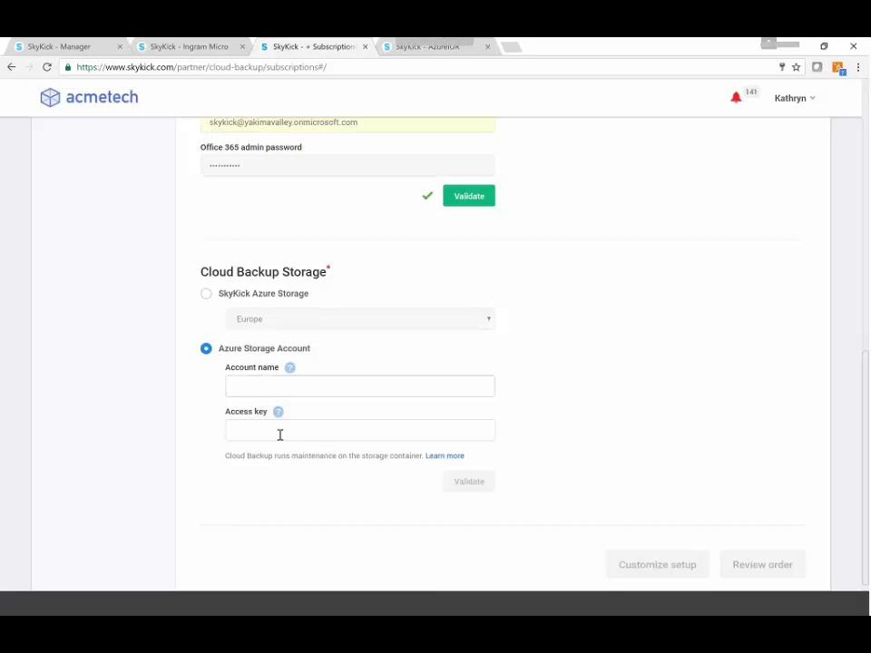
pyautogui.click(233, 428)
pyautogui.moveTo(275, 417)
pyautogui.click(412, 319)
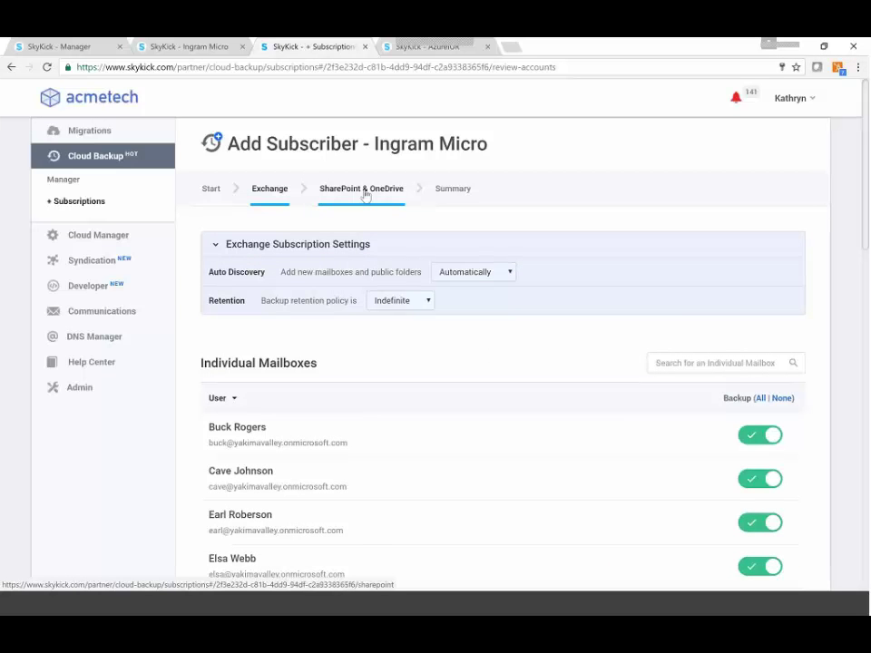
# - Set the Exchange backup retention policy to Delete after 7 years
pyautogui.click(429, 304)
pyautogui.click(397, 328)
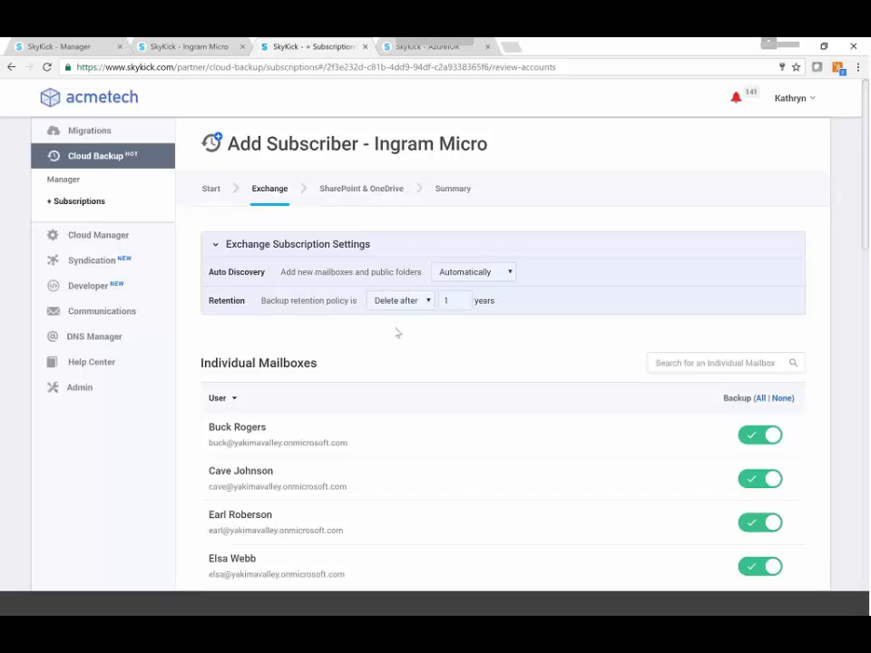
pyautogui.write('7')
pyautogui.click(352, 342)
# - Try the Manually option for auto discovery of new mailboxes and public folders, and set it back to Automatically
pyautogui.click(512, 276)
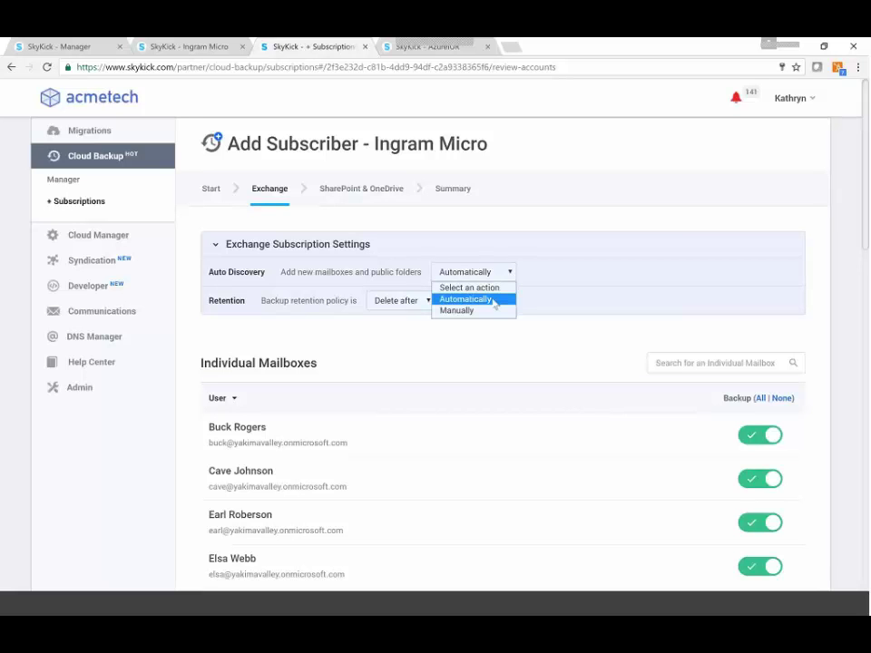
pyautogui.click(495, 303)
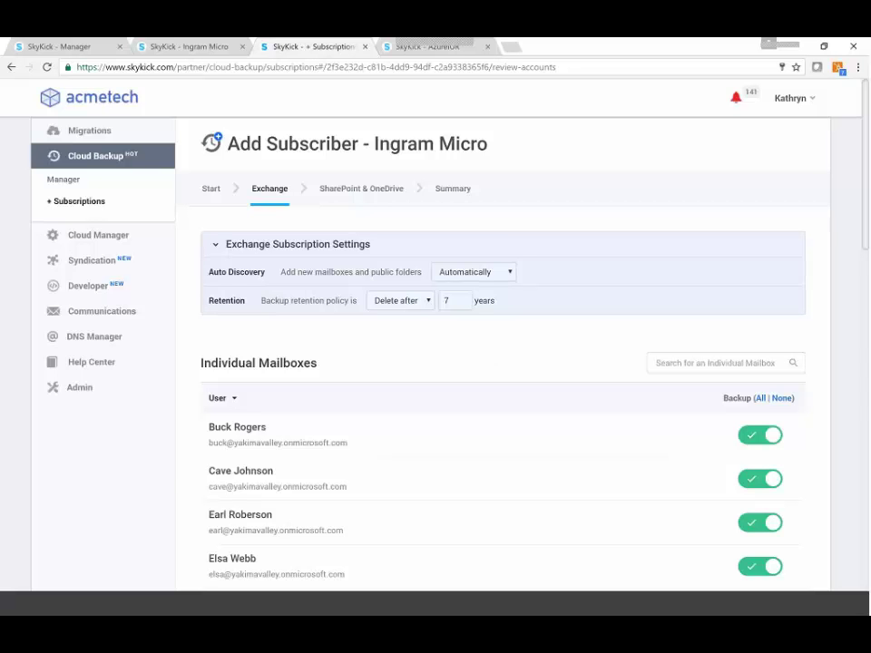
pyautogui.click(509, 272)
pyautogui.click(465, 309)
pyautogui.click(509, 272)
pyautogui.click(489, 299)
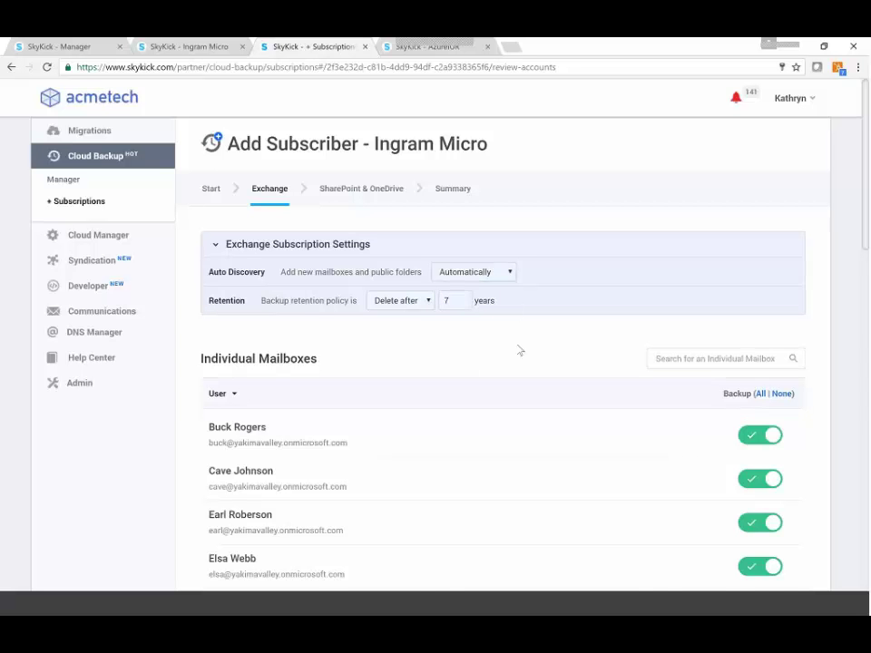
# - Exclude the last two individual mailboxes from the backup, and review the public folders and shared mailboxes
pyautogui.scroll(-3, 520, 350)
pyautogui.scroll(-1, 519, 350)
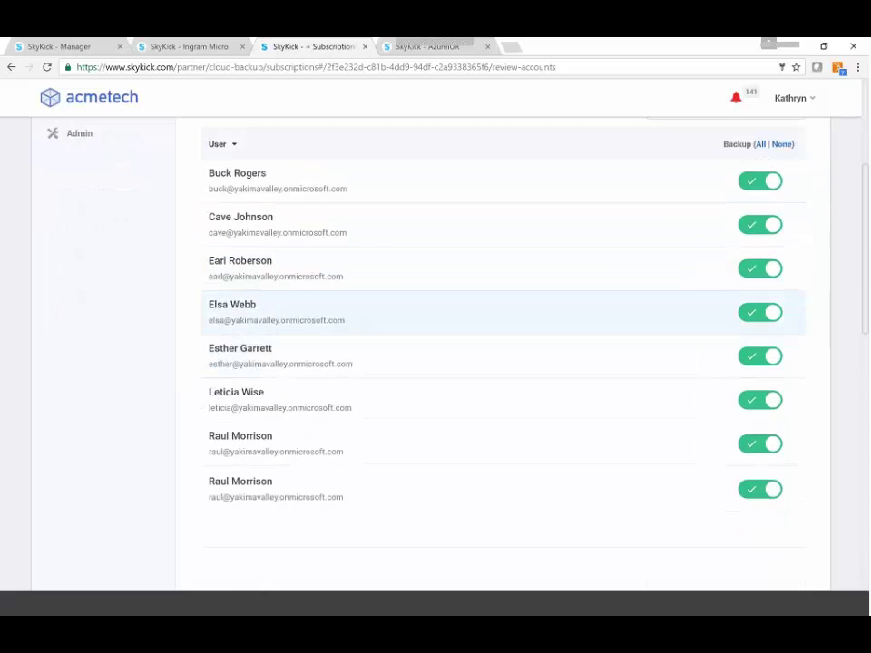
pyautogui.click(758, 443)
pyautogui.click(754, 410)
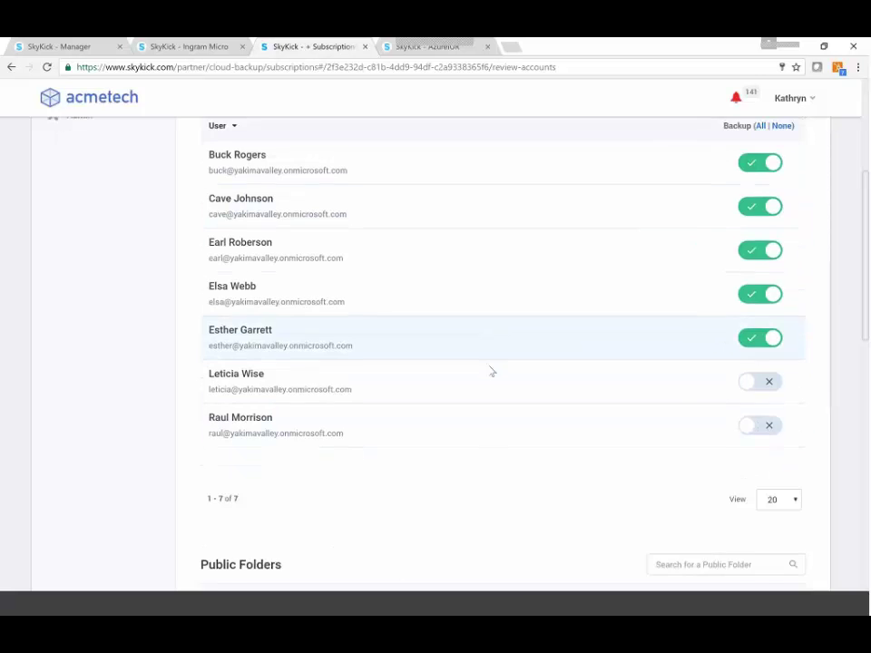
pyautogui.scroll(-4, 490, 371)
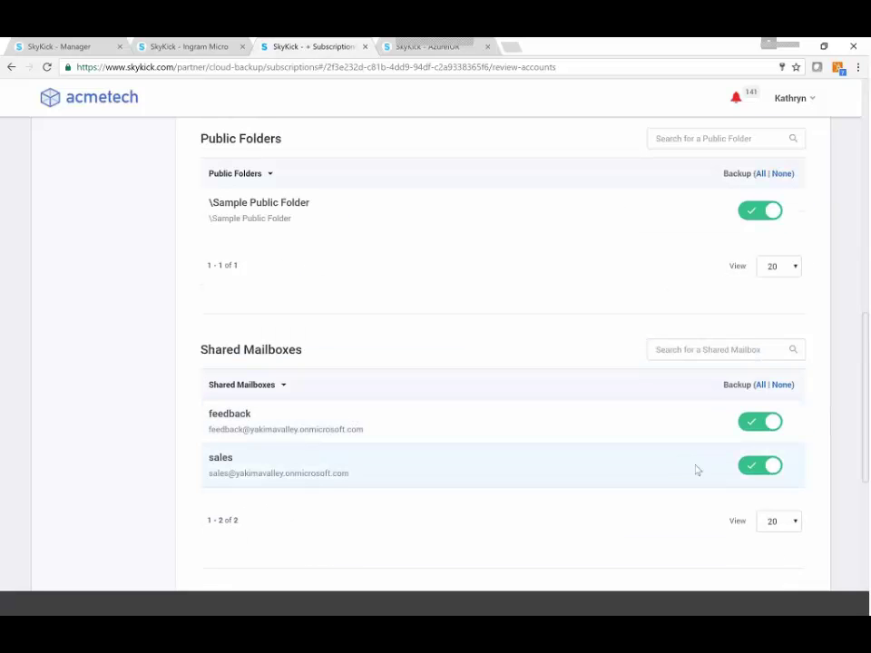
# - Try excluding the feedback shared mailbox, include it again, and continue to the SharePoint & OneDrive setup
pyautogui.click(751, 422)
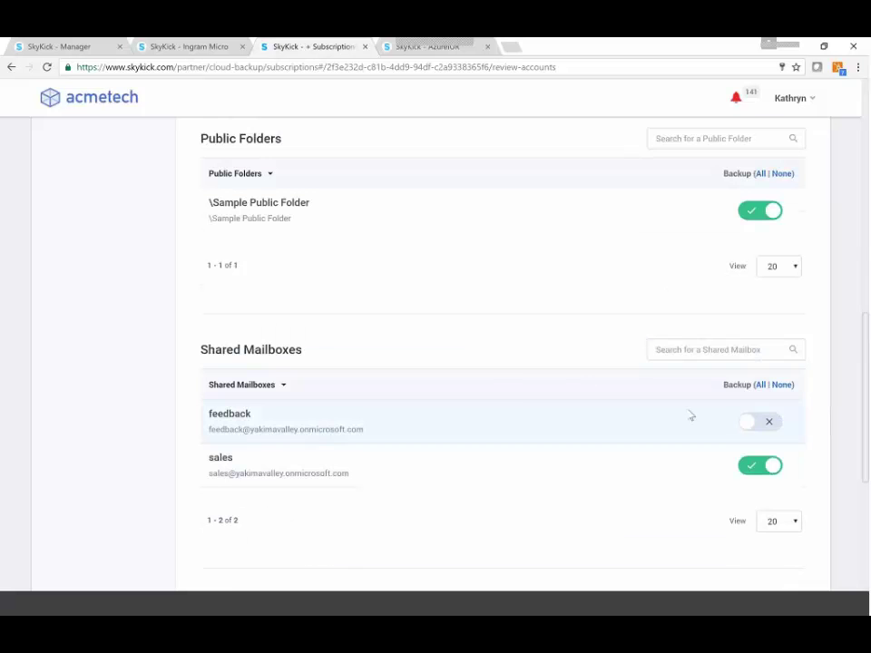
pyautogui.click(751, 422)
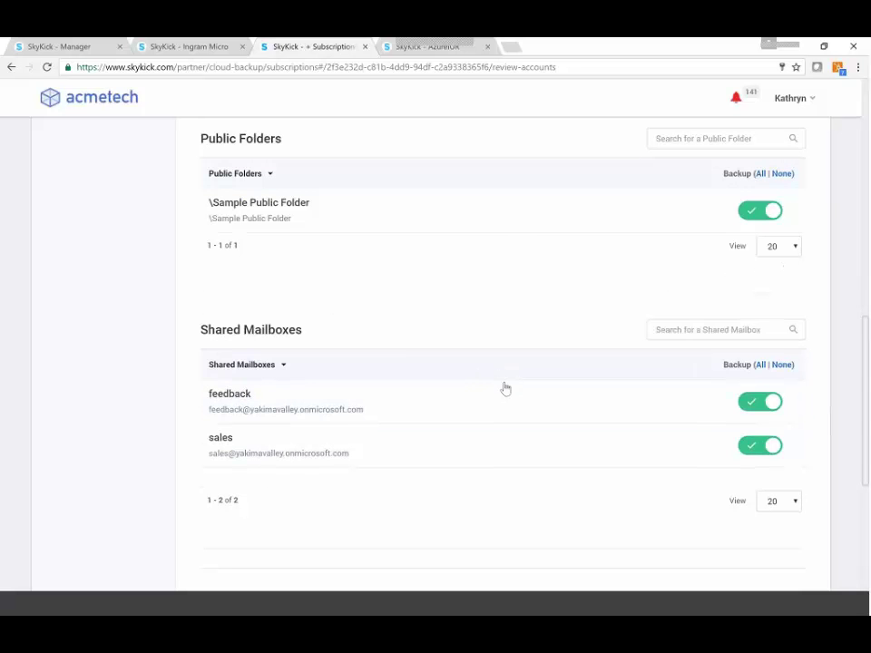
pyautogui.scroll(-5, 504, 388)
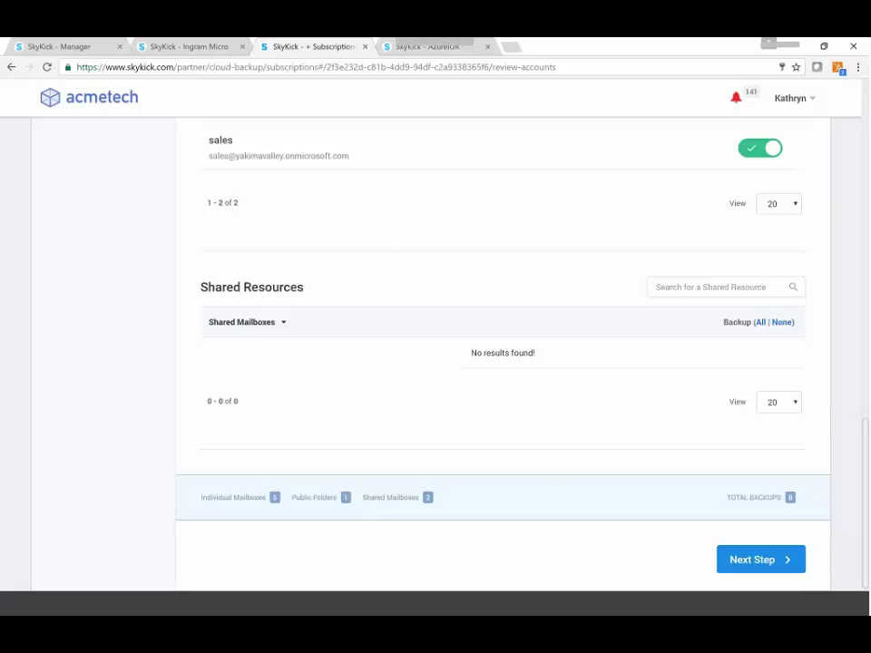
pyautogui.click(752, 559)
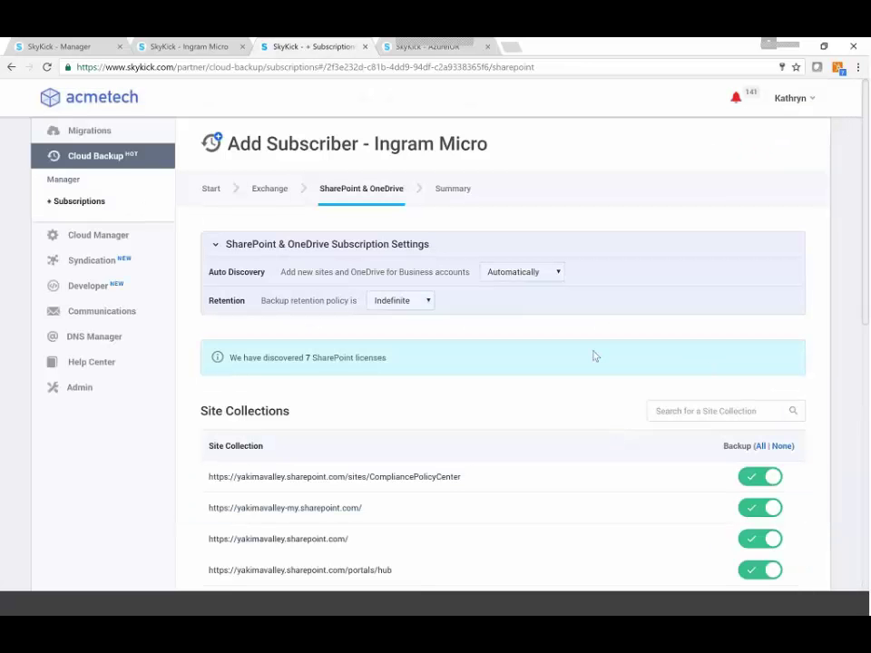
# - Set the SharePoint & OneDrive backup retention policy to Delete after 7 years
pyautogui.scroll(-2, 593, 356)
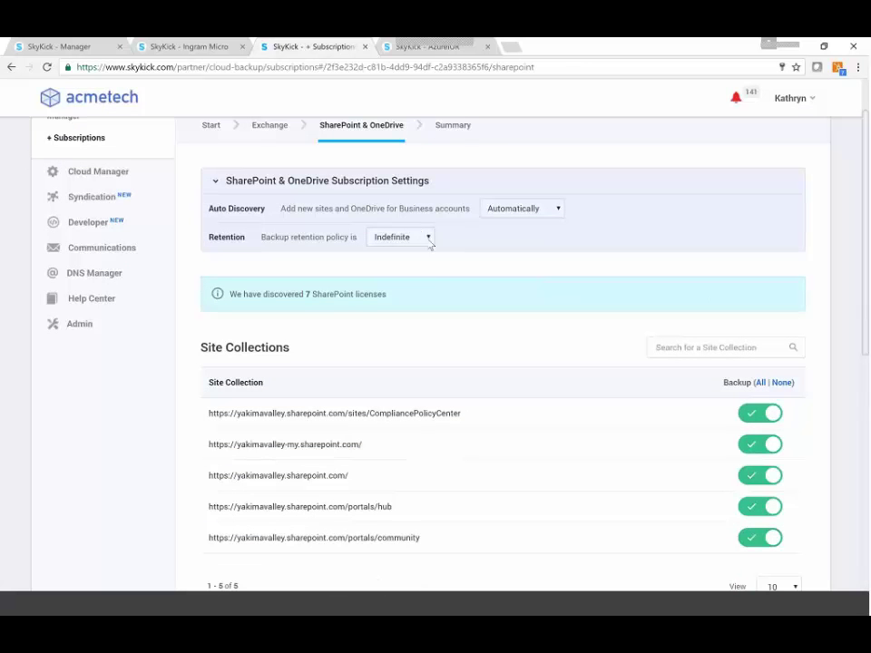
pyautogui.click(428, 238)
pyautogui.click(405, 265)
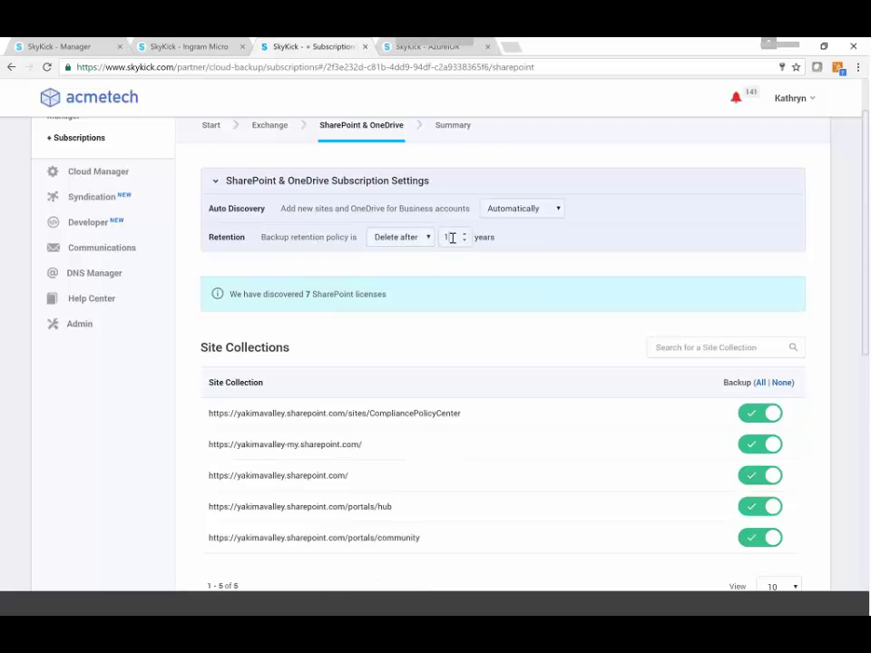
pyautogui.click(536, 262)
pyautogui.scroll(-1, 491, 237)
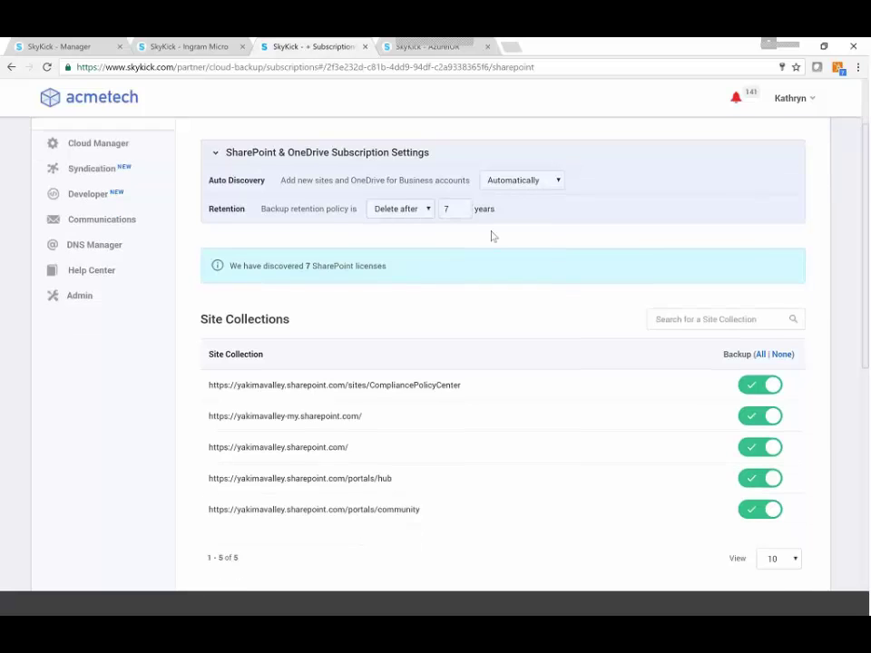
# - Try excluding the portals/community and portals/hub site collections from the backup, and include both again
pyautogui.scroll(-2, 492, 237)
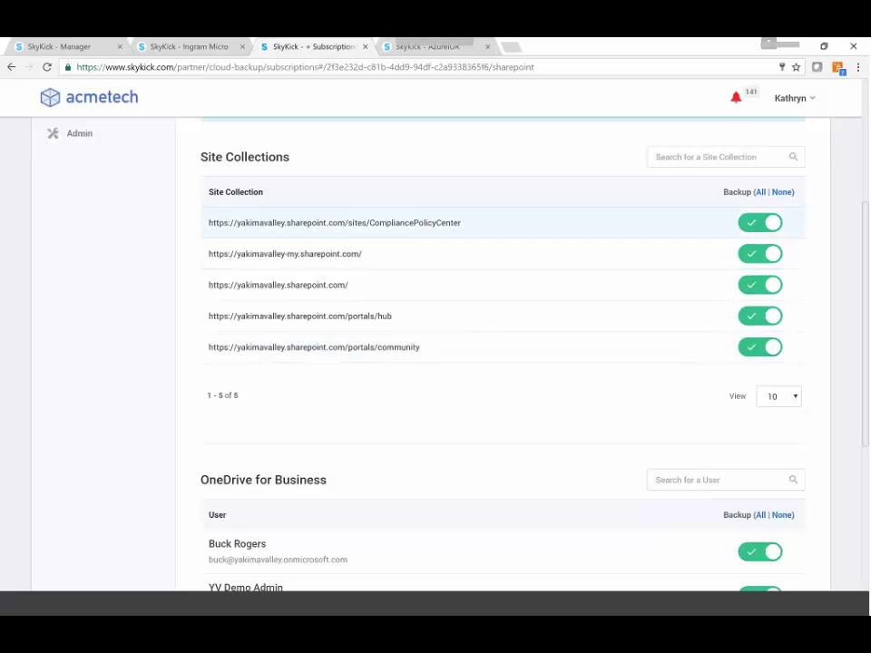
pyautogui.click(760, 346)
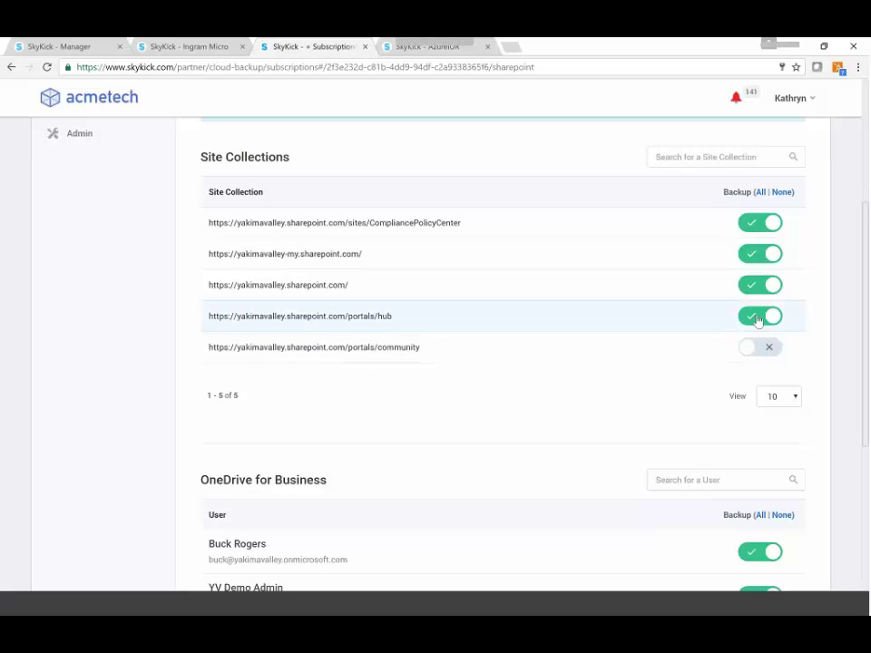
pyautogui.click(758, 320)
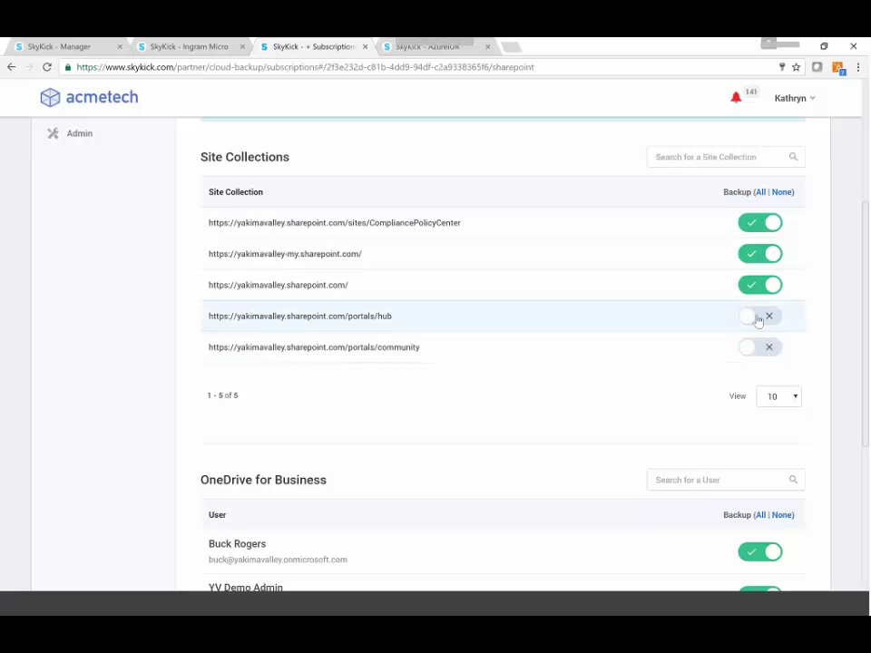
pyautogui.click(758, 319)
pyautogui.click(744, 349)
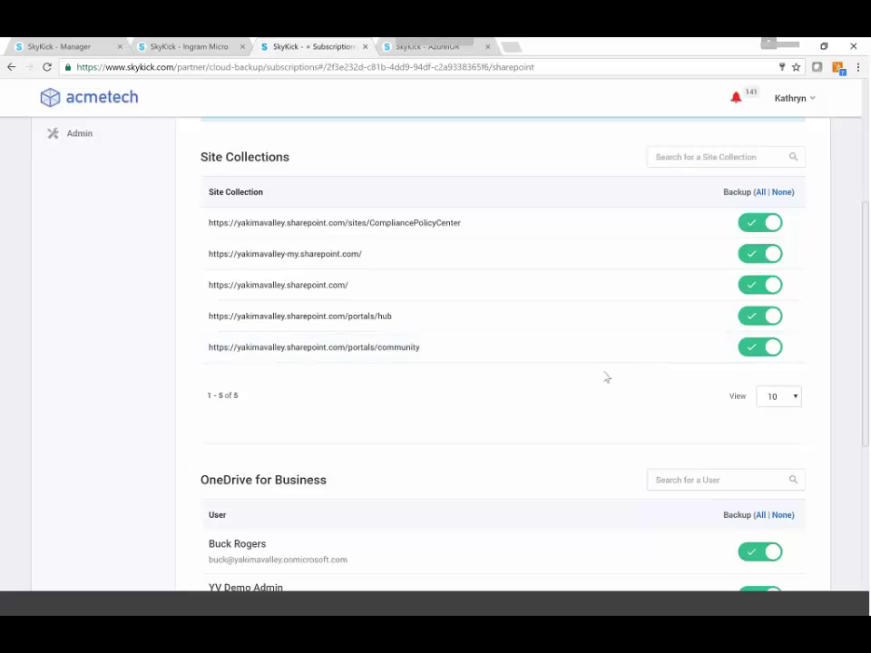
# - Review the OneDrive for Business accounts selected for backup and highlight the discovered SharePoint license count
pyautogui.scroll(-3, 607, 378)
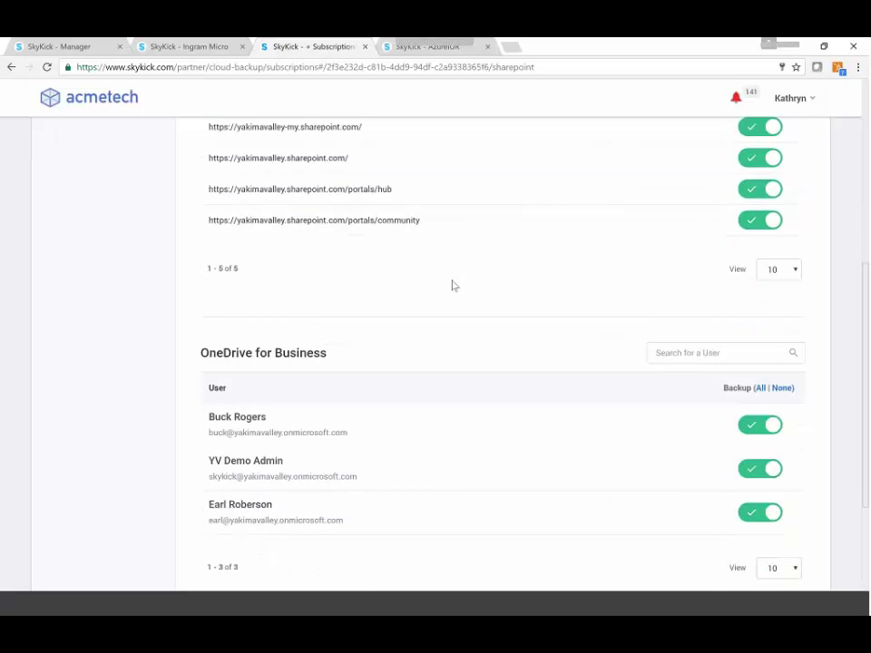
pyautogui.scroll(-3, 453, 285)
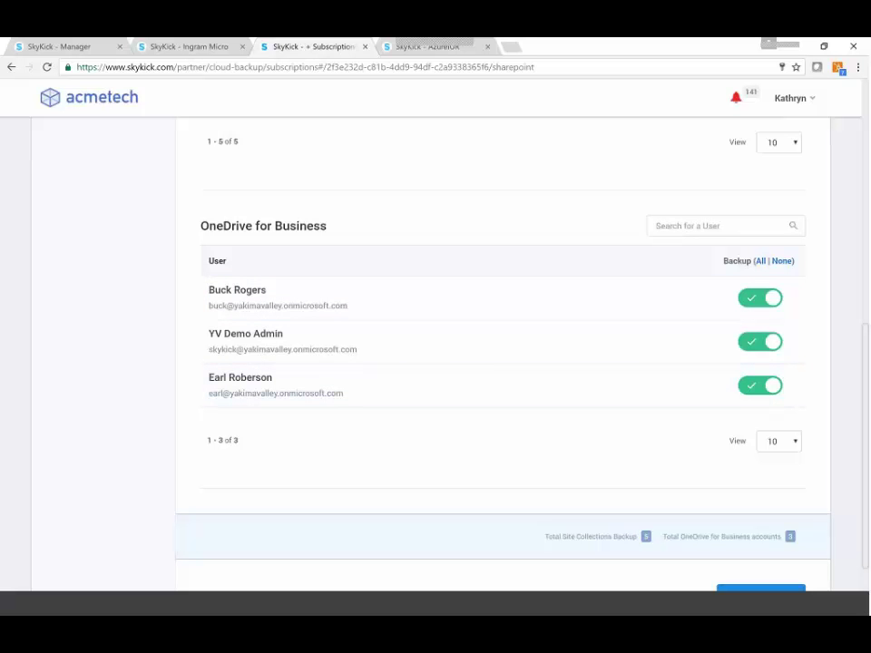
pyautogui.scroll(5, 463, 214)
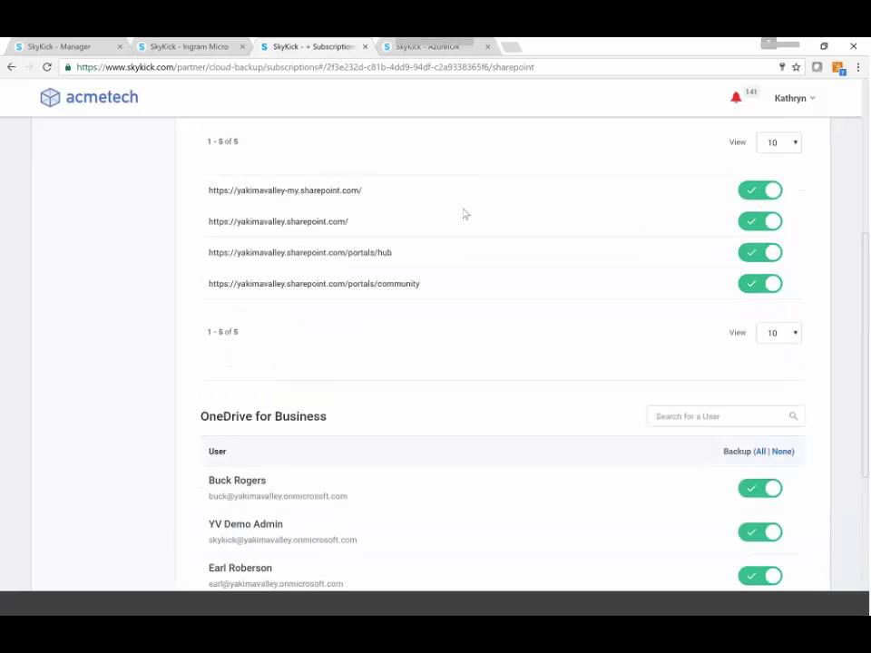
pyautogui.scroll(2, 391, 216)
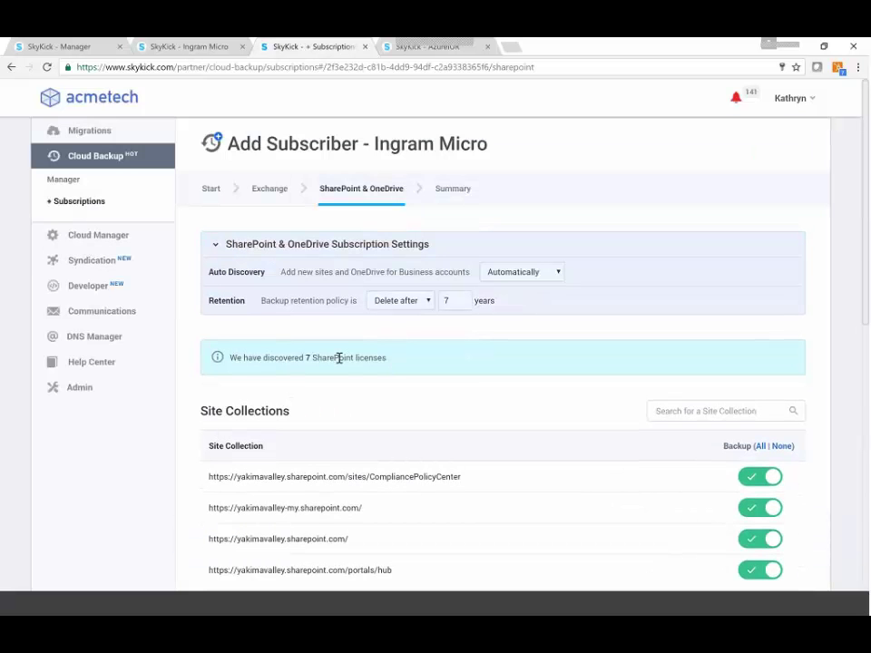
pyautogui.moveTo(388, 359); pyautogui.dragTo(306, 360)
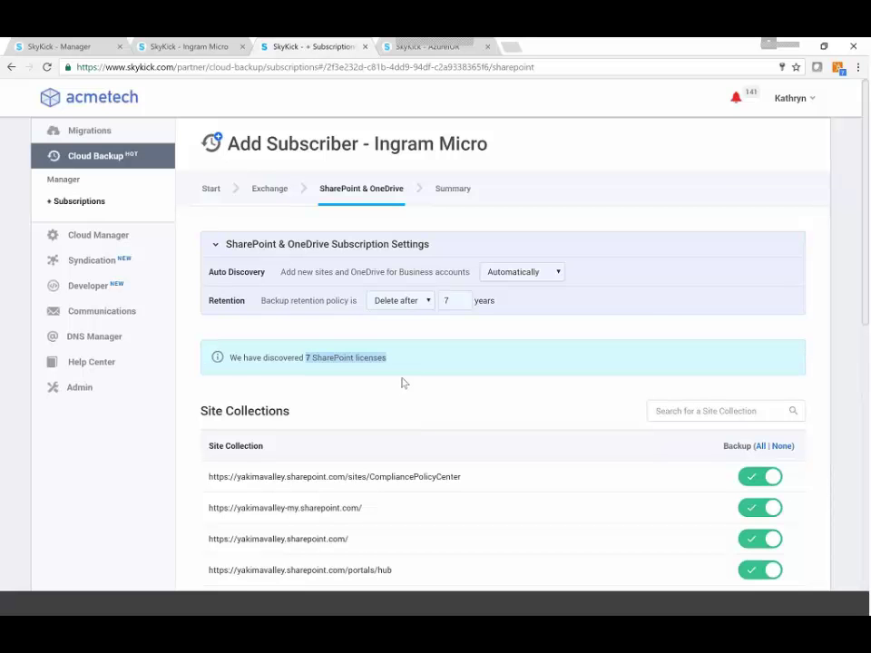
# - Try excluding every SharePoint site collection from the backup, and check the backup totals below the OneDrive accounts
pyautogui.scroll(-1, 544, 372)
pyautogui.scroll(-1, 773, 354)
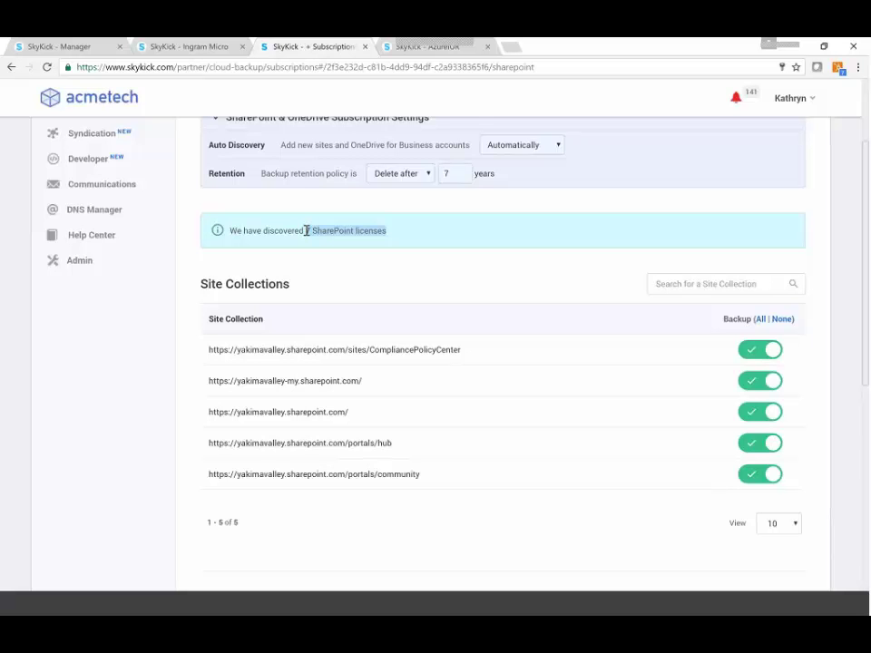
pyautogui.click(753, 352)
pyautogui.click(753, 382)
pyautogui.click(748, 411)
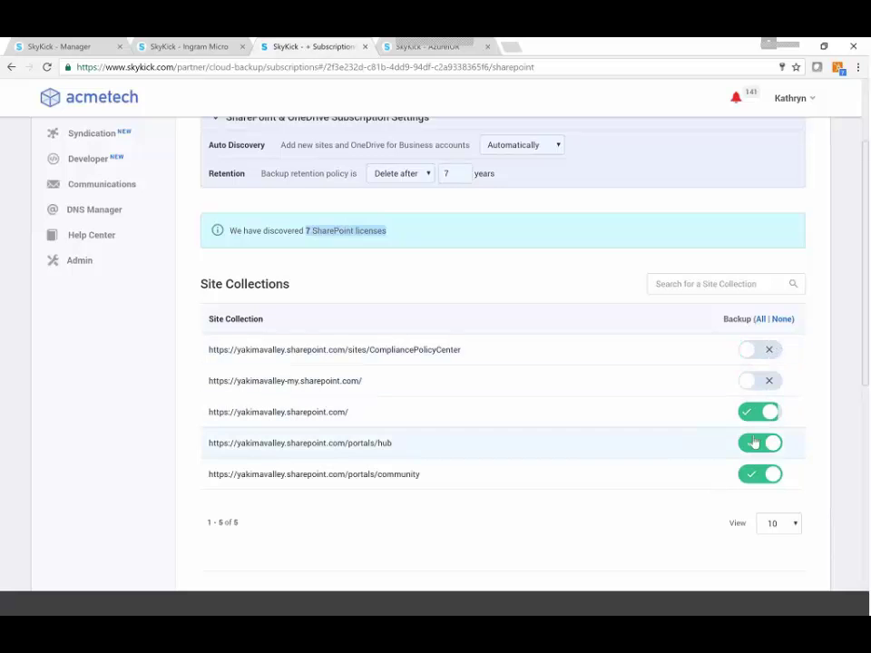
pyautogui.click(750, 442)
pyautogui.click(750, 473)
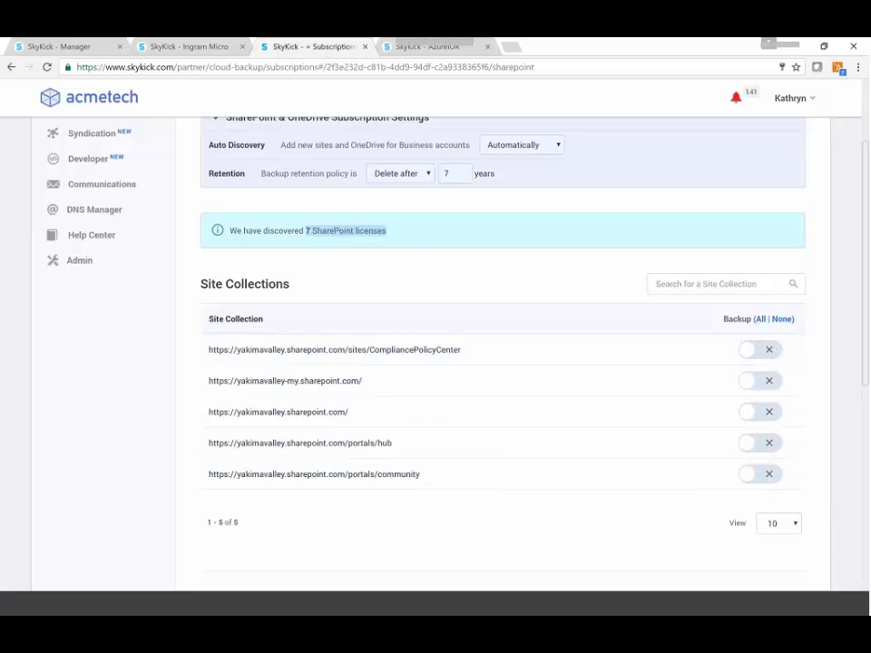
pyautogui.scroll(-5, 457, 311)
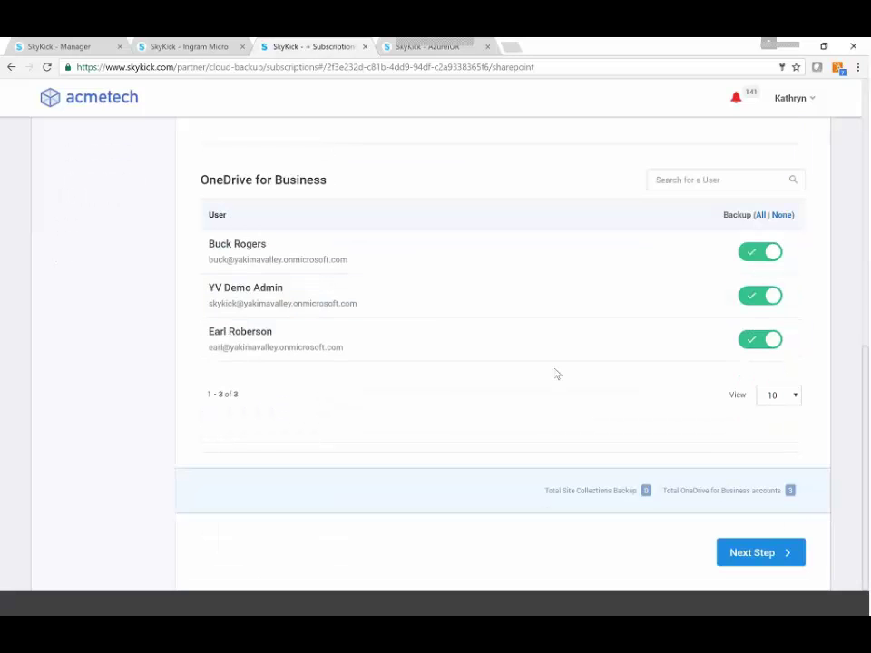
# - Include all the SharePoint site collections in the backup again, from CompliancePolicyCenter through portals/community
pyautogui.scroll(4, 575, 354)
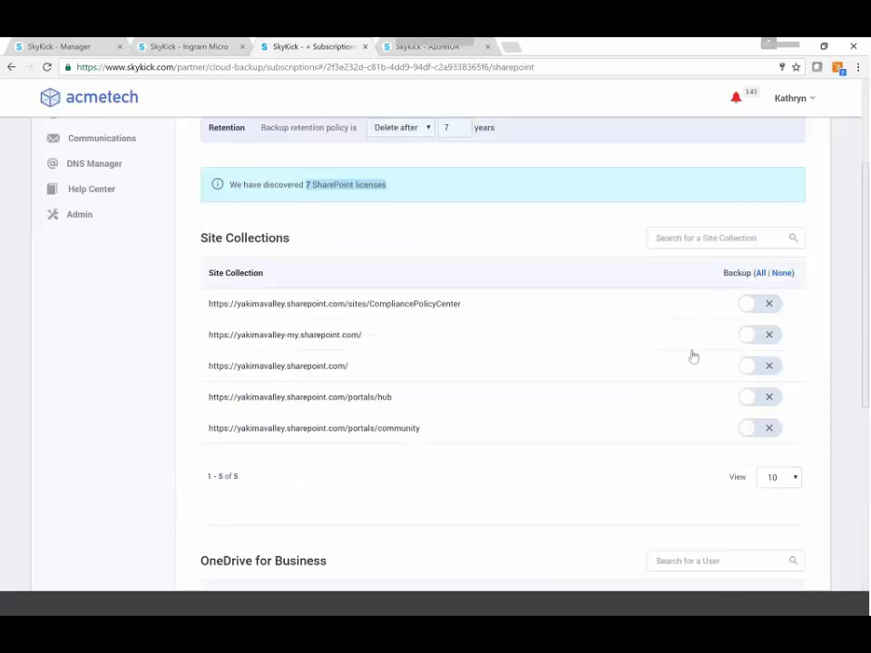
pyautogui.click(754, 367)
pyautogui.click(753, 399)
pyautogui.click(752, 429)
pyautogui.click(750, 460)
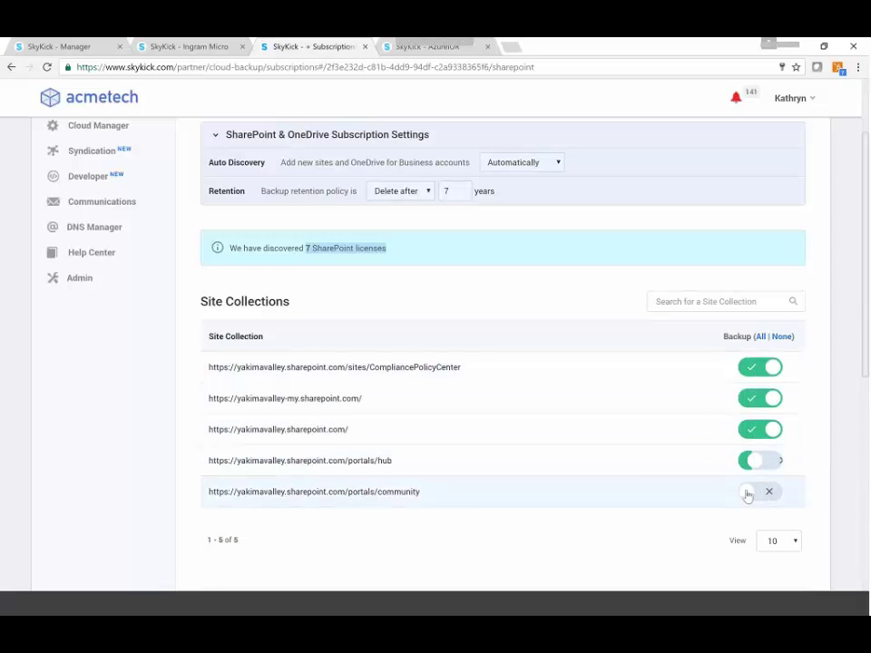
pyautogui.click(748, 493)
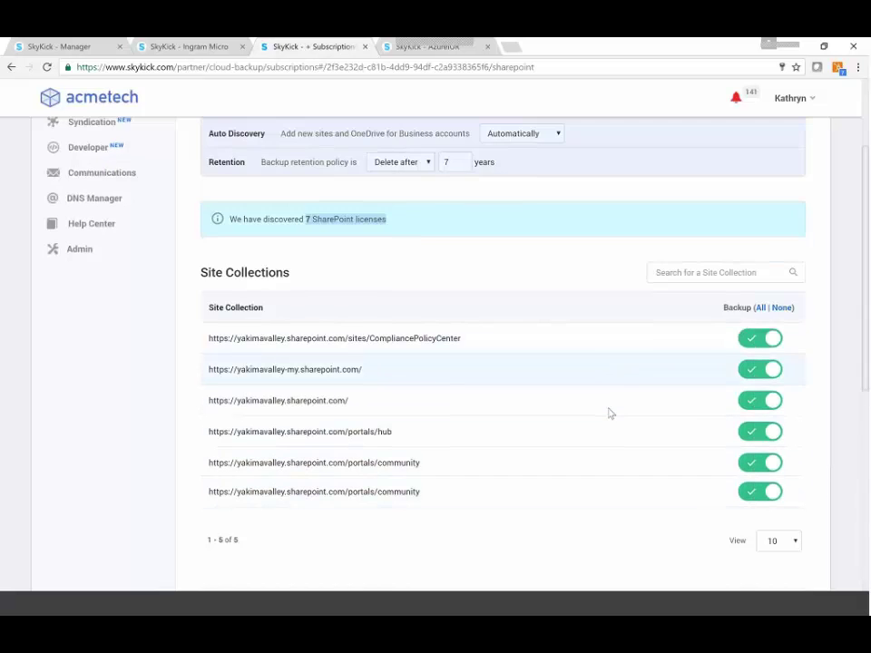
# - Leave the subscription setup for the Cloud Backup manager, and open the Yakima Valley Demo subscription from the second page of subscriptions
pyautogui.scroll(2, 608, 413)
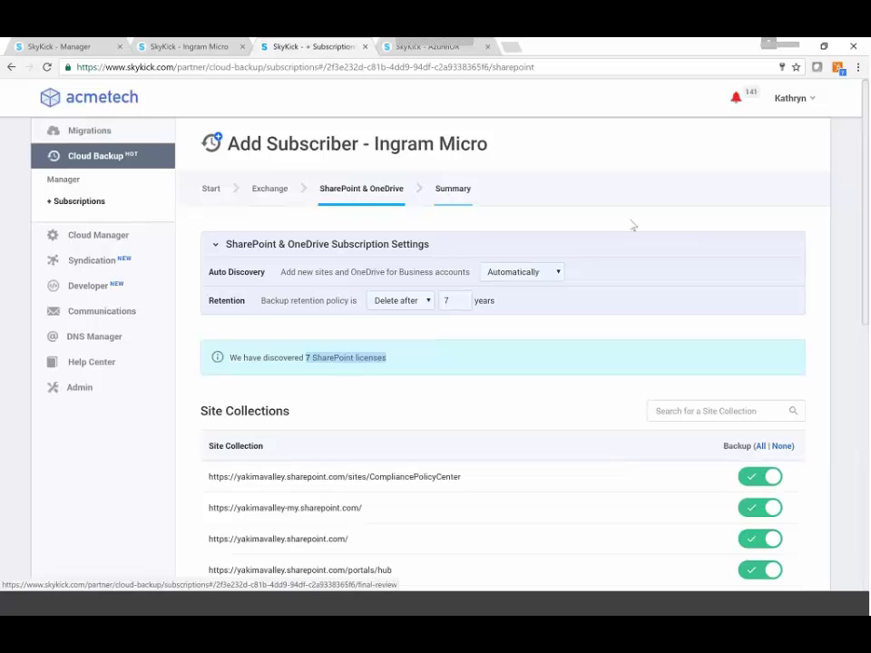
pyautogui.scroll(-10, 632, 224)
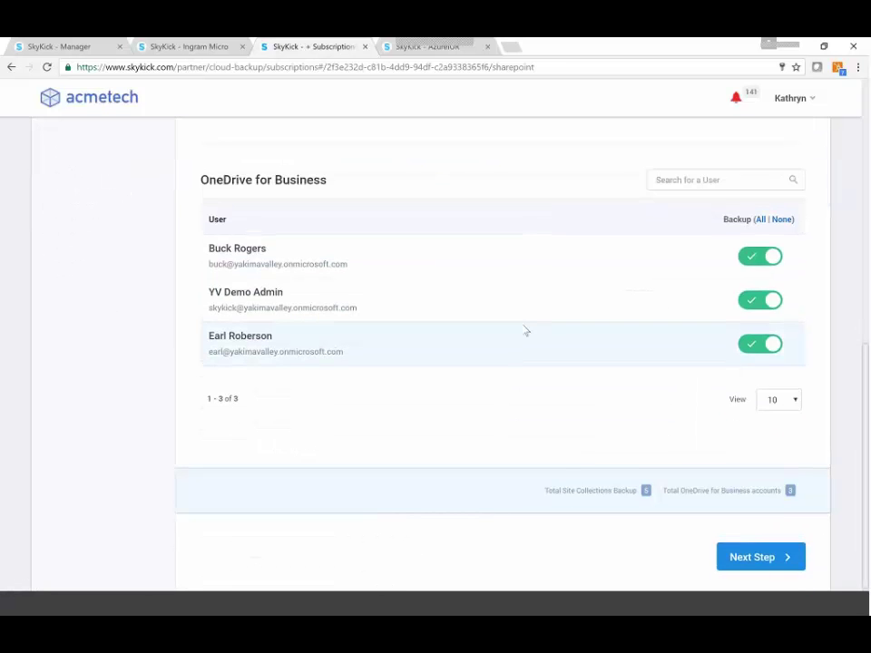
pyautogui.scroll(10, 525, 332)
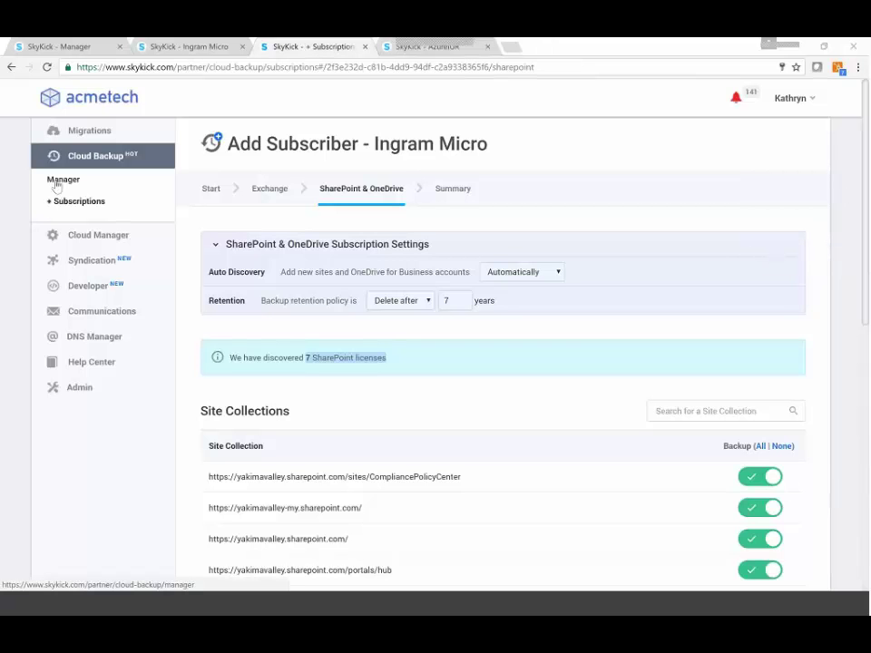
pyautogui.click(109, 187)
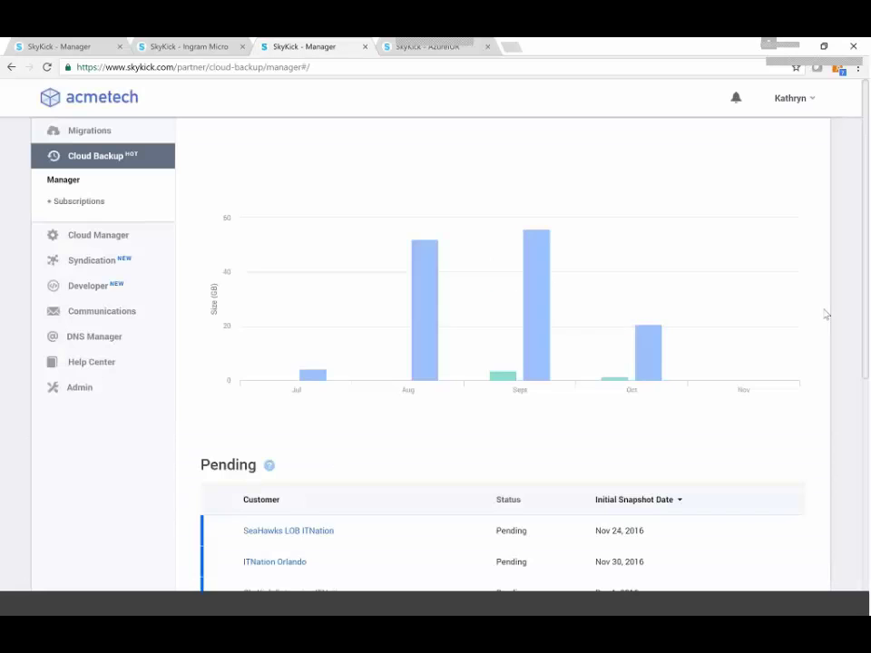
pyautogui.scroll(-5, 844, 328)
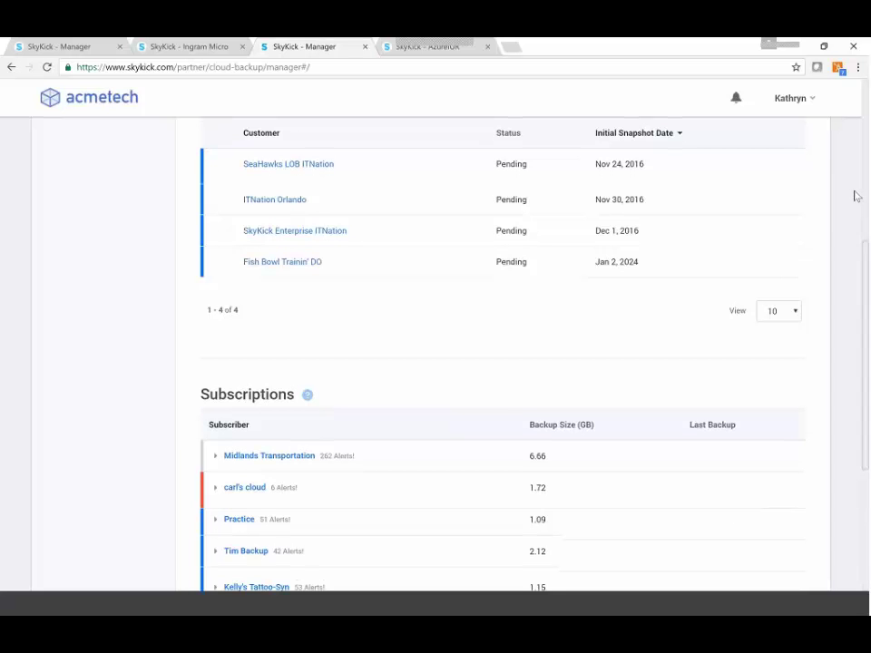
pyautogui.scroll(-3, 518, 526)
pyautogui.click(513, 521)
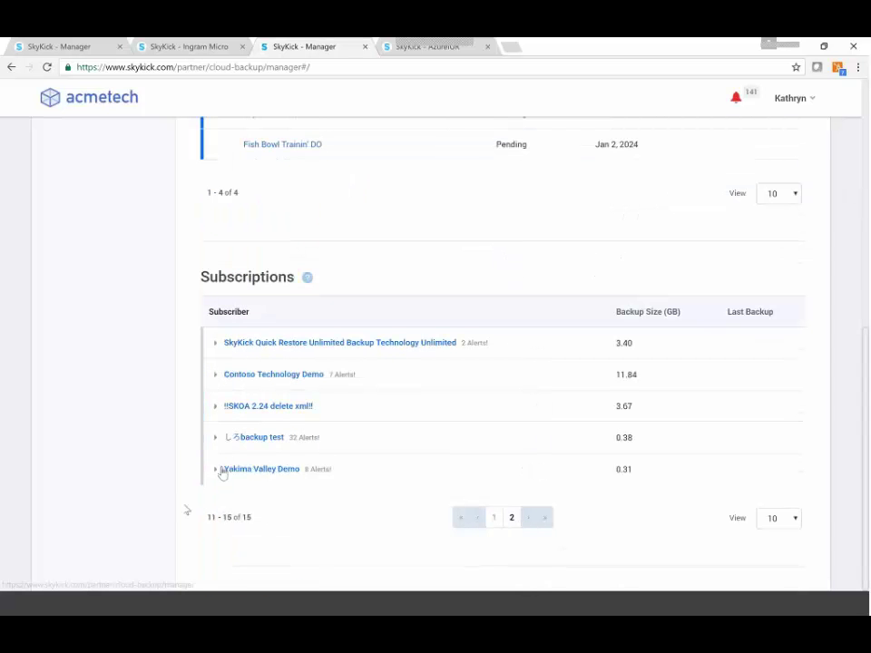
pyautogui.click(261, 469)
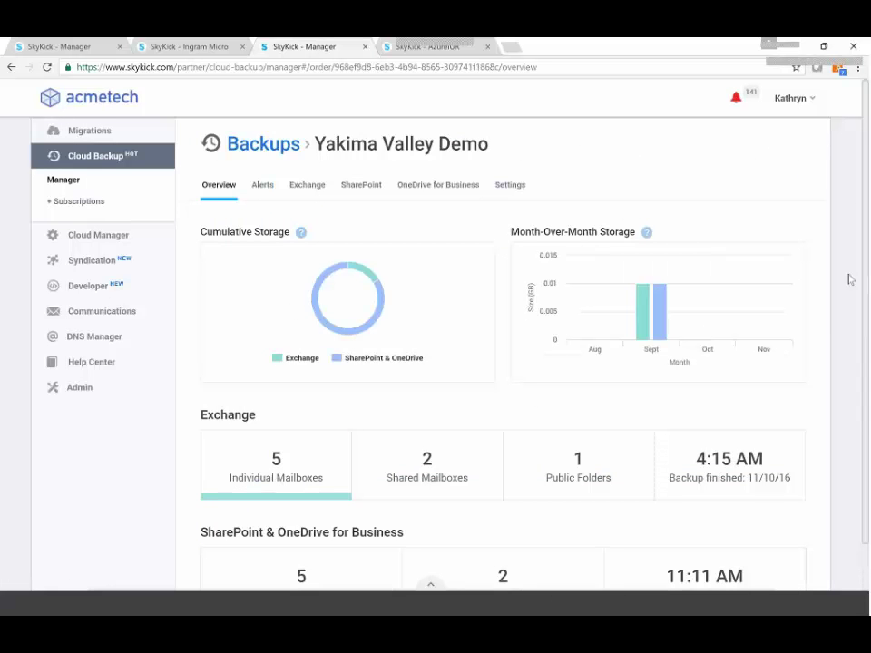
# - Examine the cumulative storage by service and the last Exchange backup time in the overview, and open the subscription's alerts
pyautogui.scroll(-1, 321, 268)
pyautogui.moveTo(321, 268)
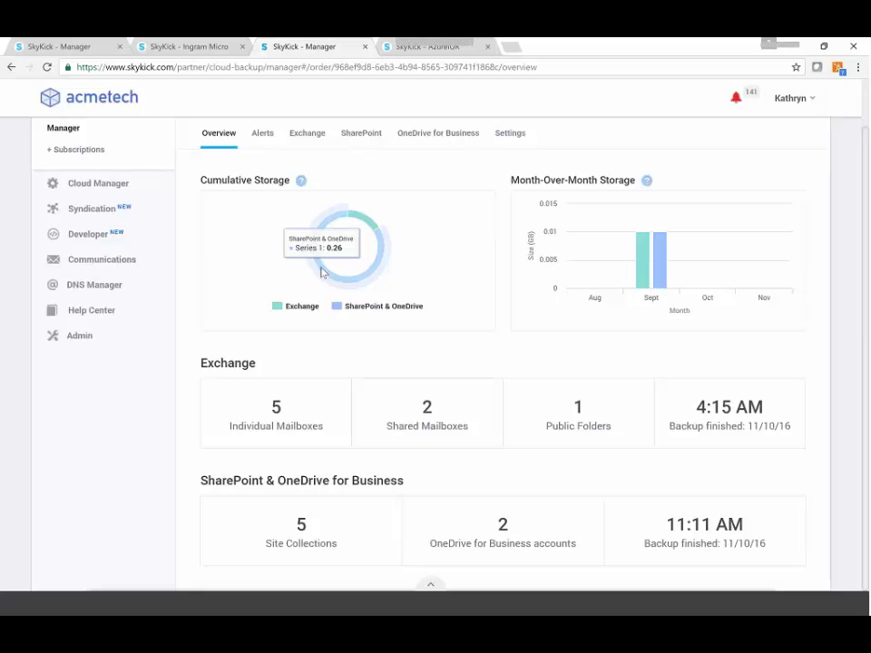
pyautogui.moveTo(373, 225)
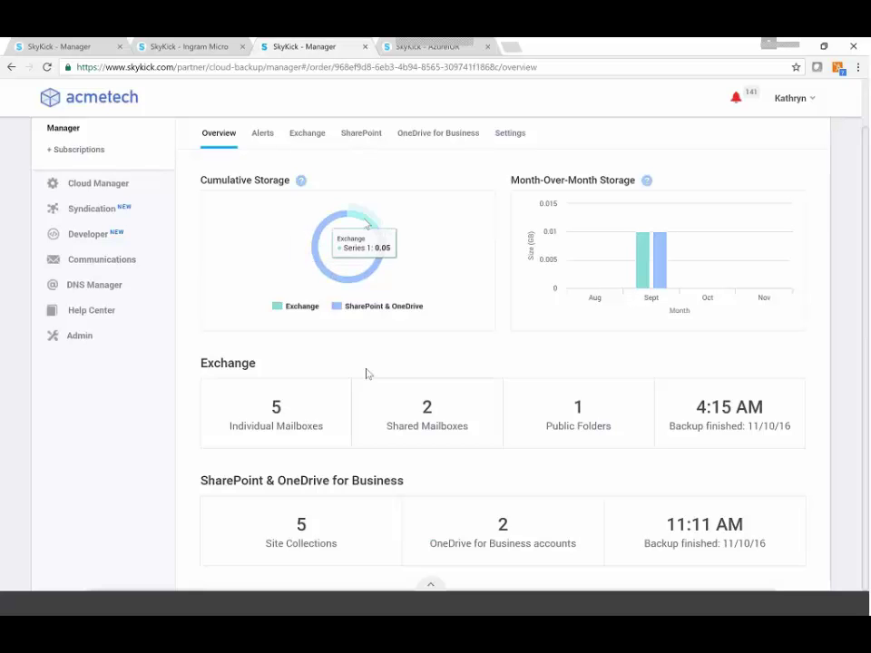
pyautogui.moveTo(538, 423)
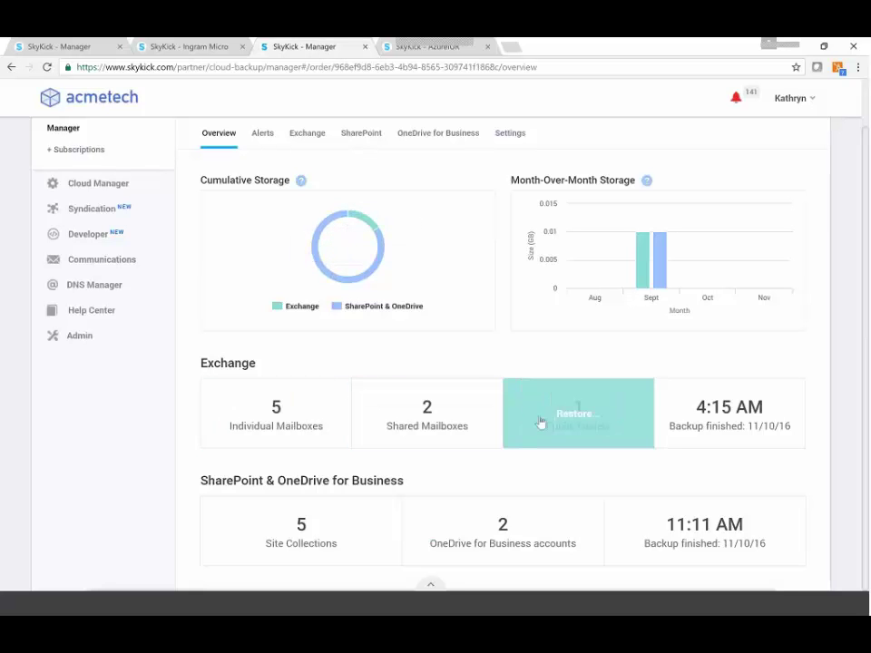
pyautogui.moveTo(704, 407); pyautogui.dragTo(763, 408)
pyautogui.moveTo(696, 408); pyautogui.dragTo(769, 408)
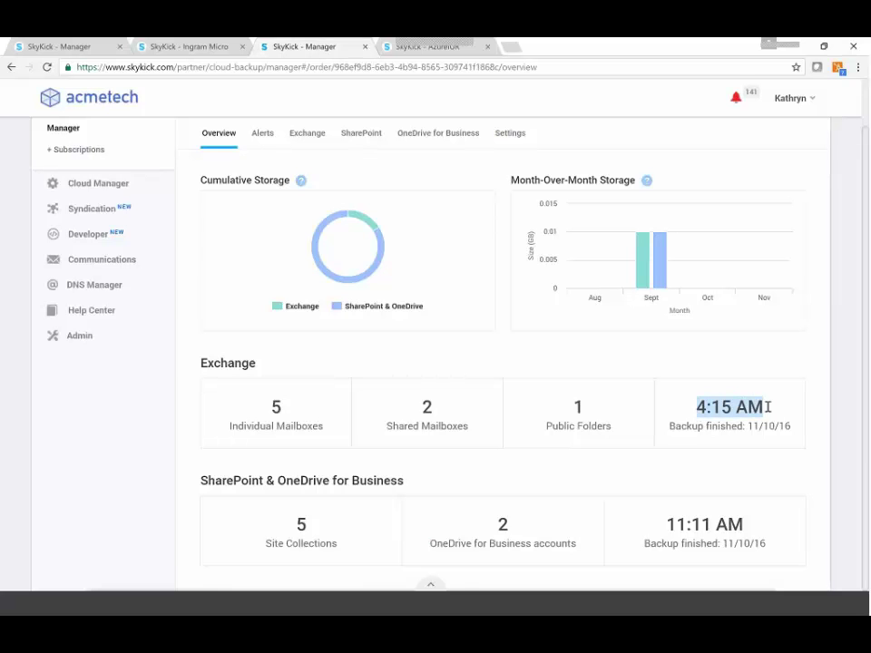
pyautogui.click(263, 133)
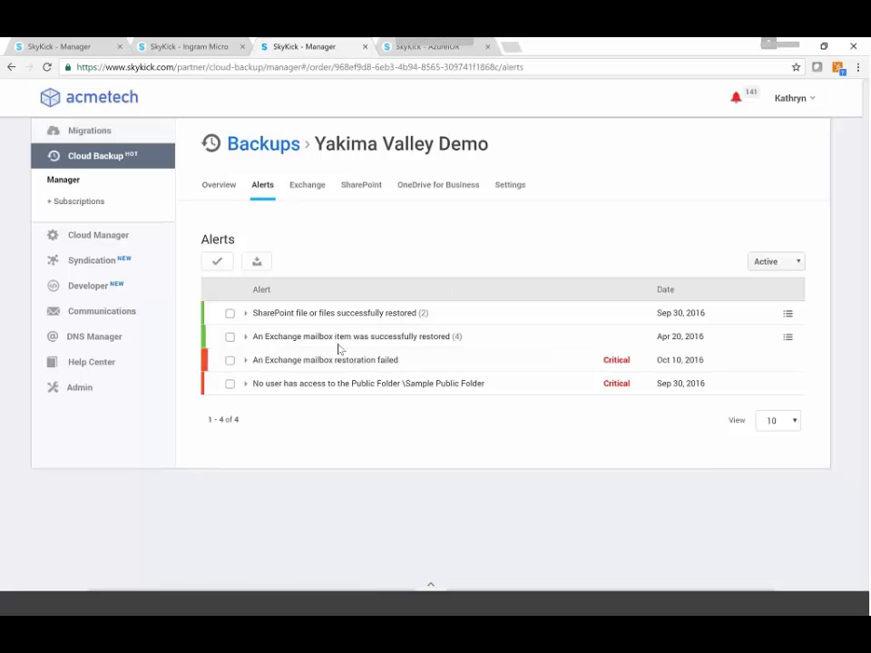
# - Expand the alerts for the failed mailbox restoration and the restored Exchange mailbox items, and open the list of Exchange mailboxes
pyautogui.click(245, 360)
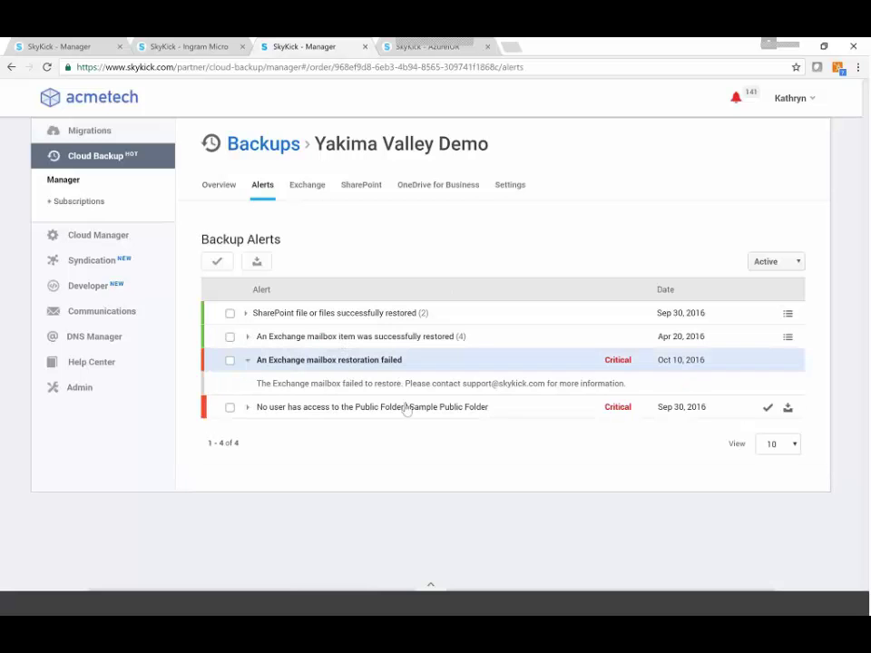
pyautogui.click(290, 339)
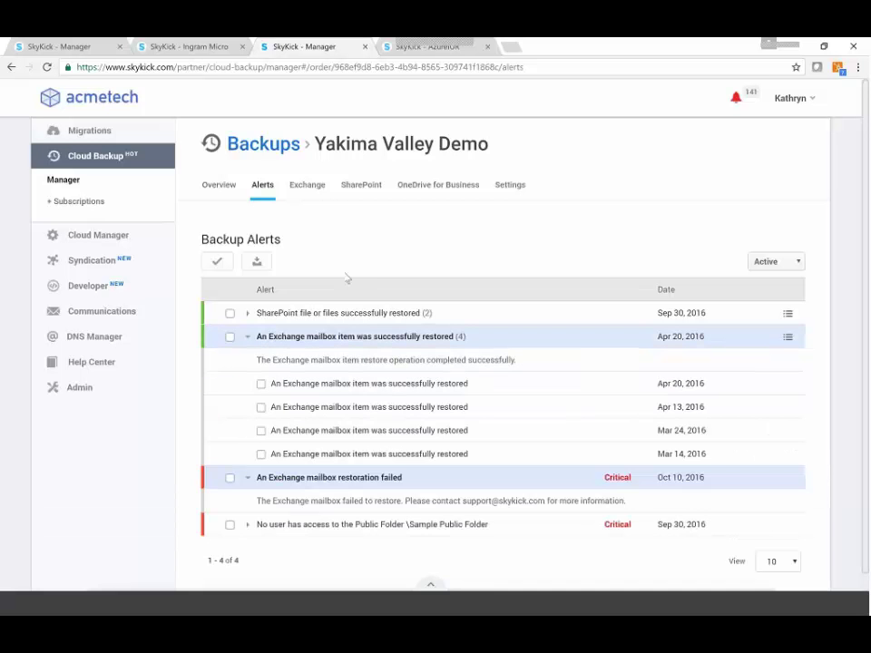
pyautogui.click(306, 186)
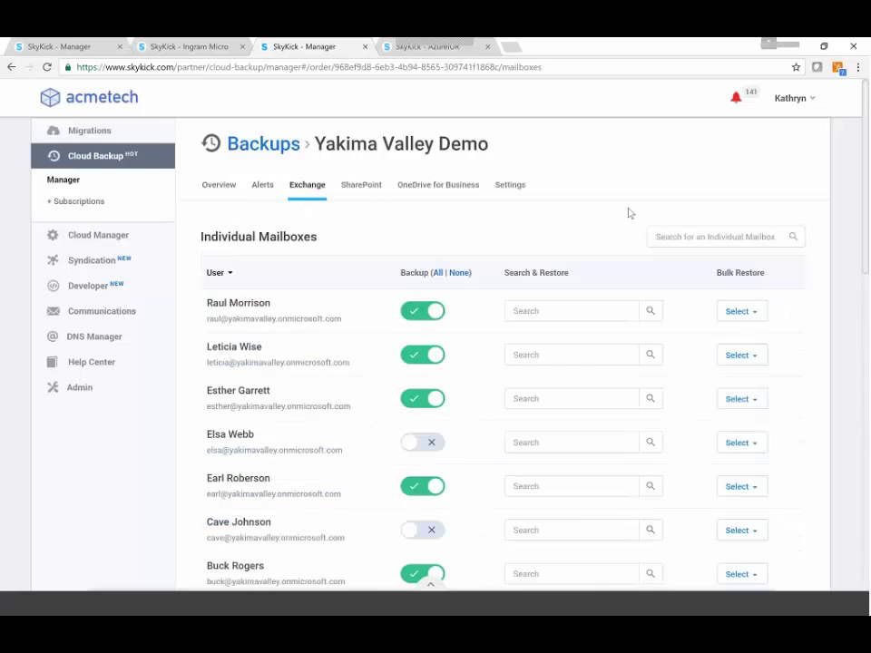
# - Search the backup of the fifth mailbox in the individual mailboxes list for "dinner"
pyautogui.scroll(-1, 598, 309)
pyautogui.click(569, 417)
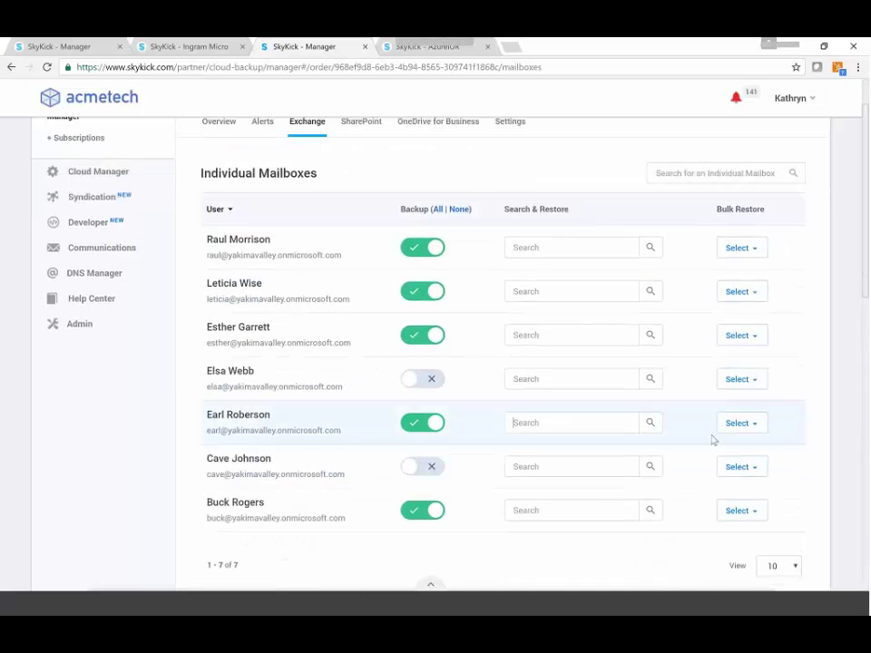
pyautogui.write('dinner')
pyautogui.press('Return')
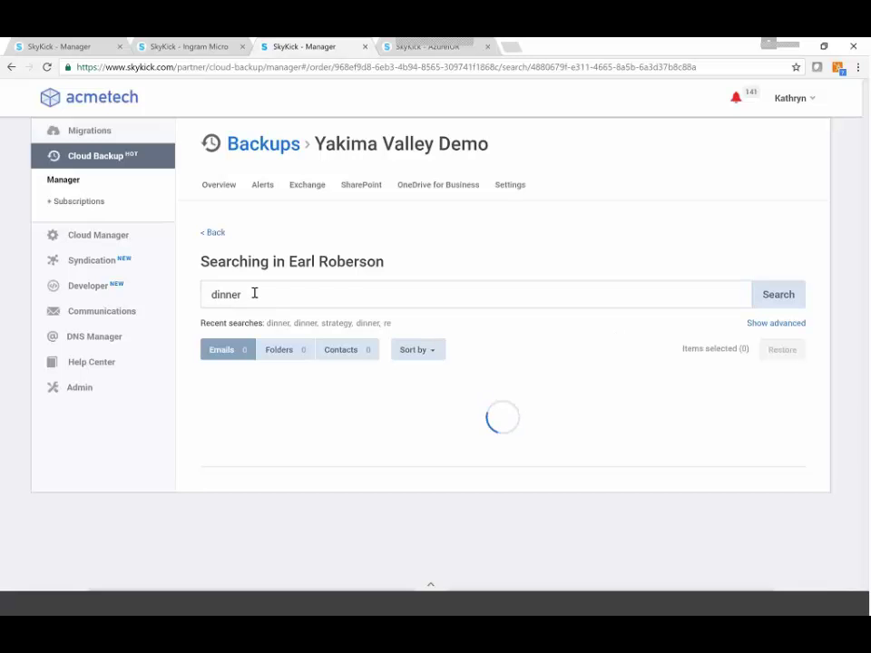
# - Look through the found "Dinner this week" emails and select the Inbox message dated 2/18/16 6:52 PM for restoring
pyautogui.scroll(-10, 569, 389)
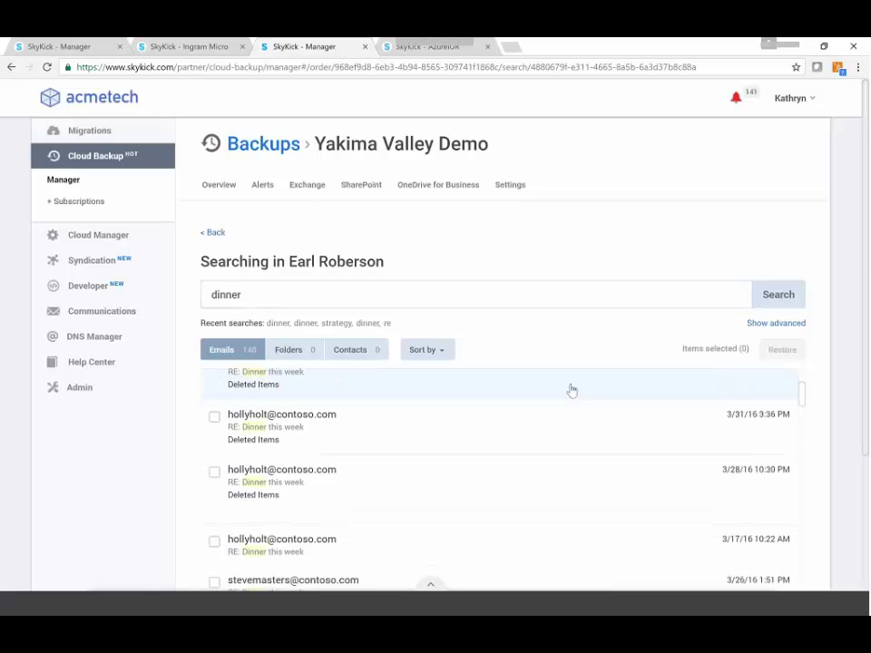
pyautogui.scroll(-3, 343, 532)
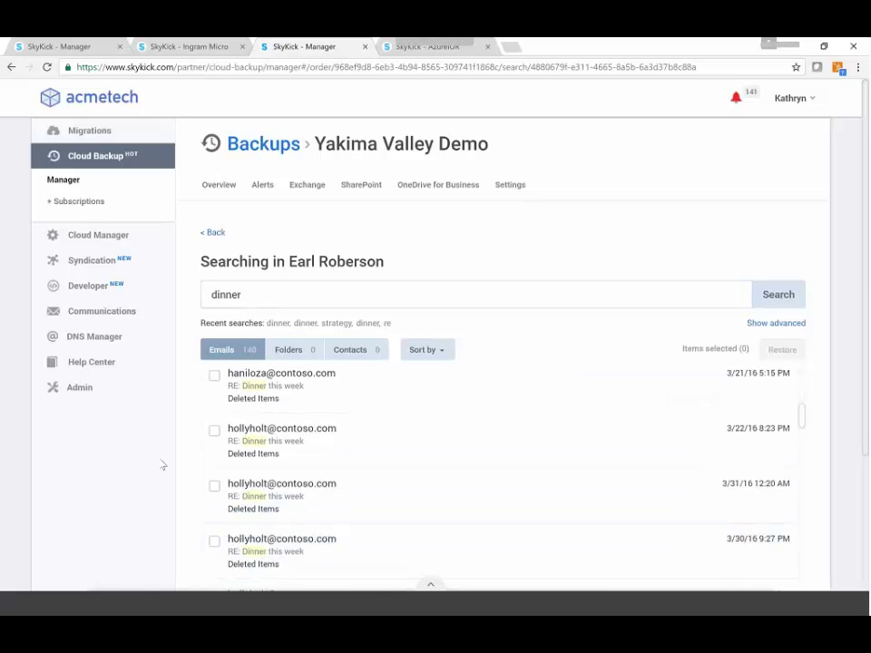
pyautogui.scroll(-4, 332, 515)
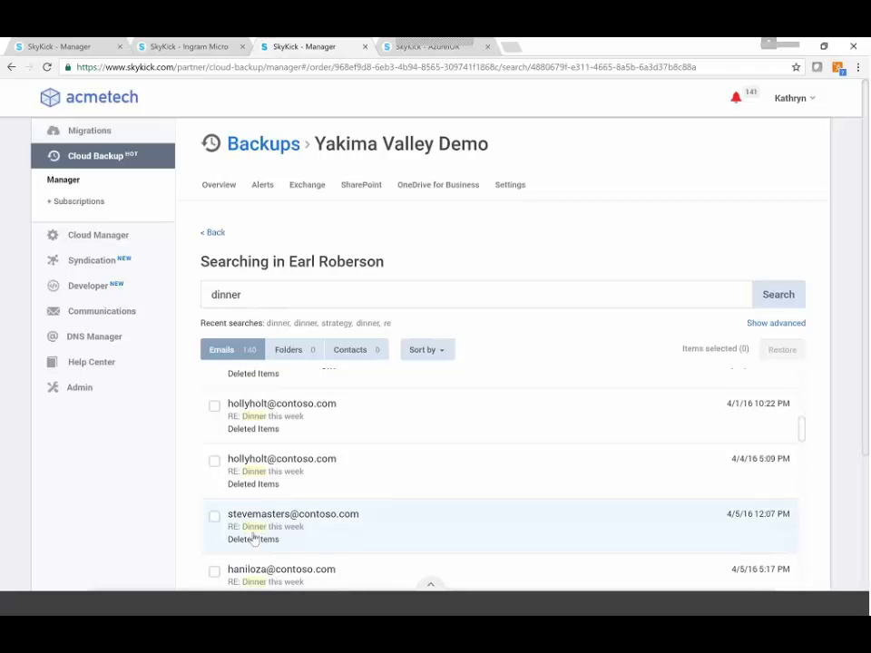
pyautogui.scroll(-3, 272, 481)
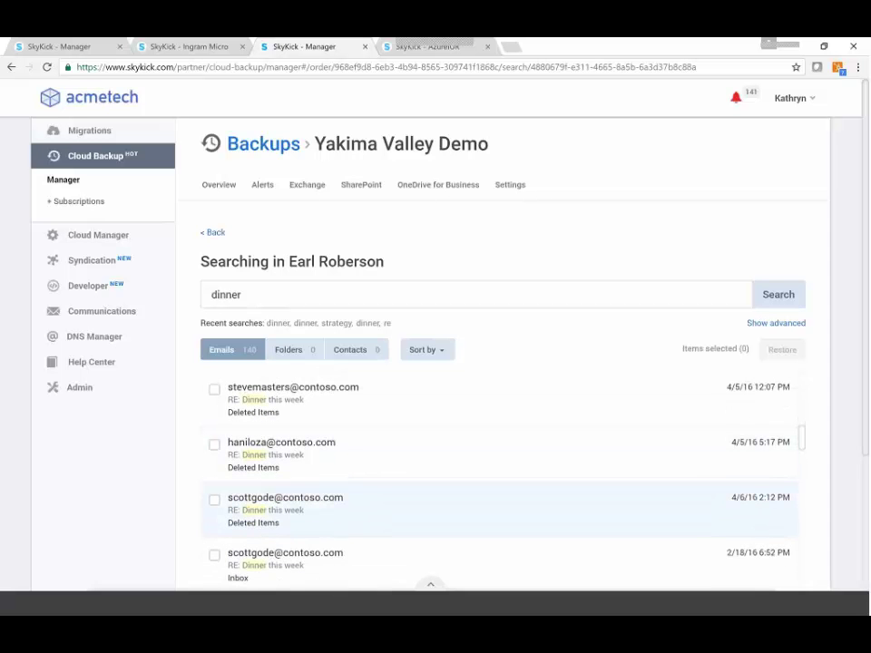
pyautogui.moveTo(208, 580)
pyautogui.click(214, 553)
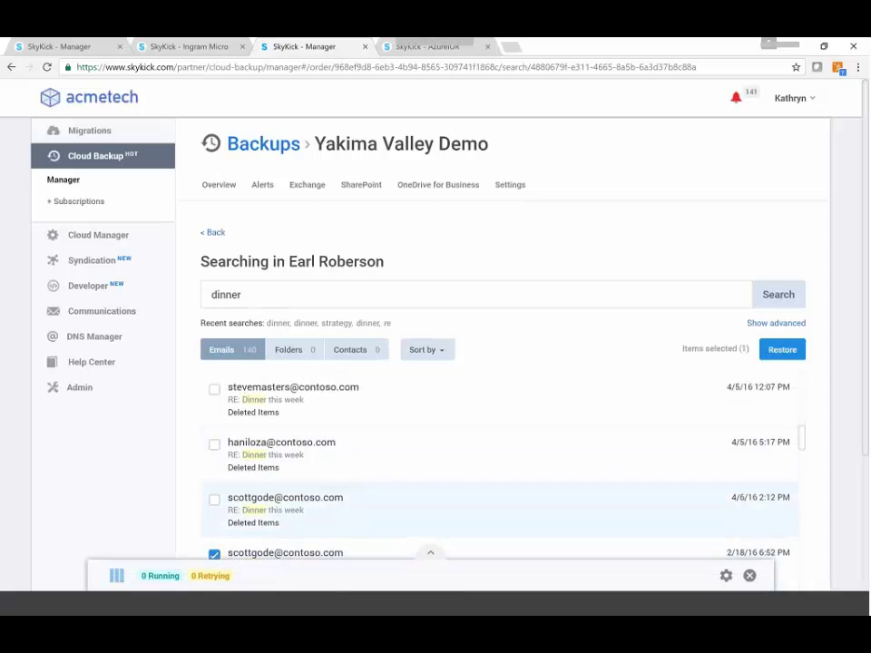
pyautogui.scroll(-3, 279, 453)
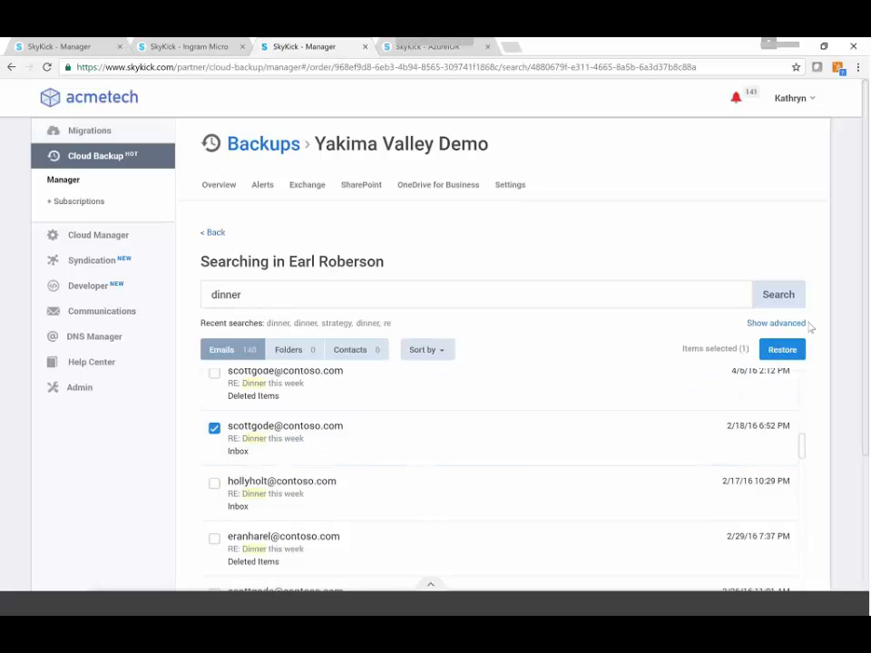
# - Show the advanced search options and browse the mailbox's backed-up folders, including the Inbox subfolders
pyautogui.click(777, 323)
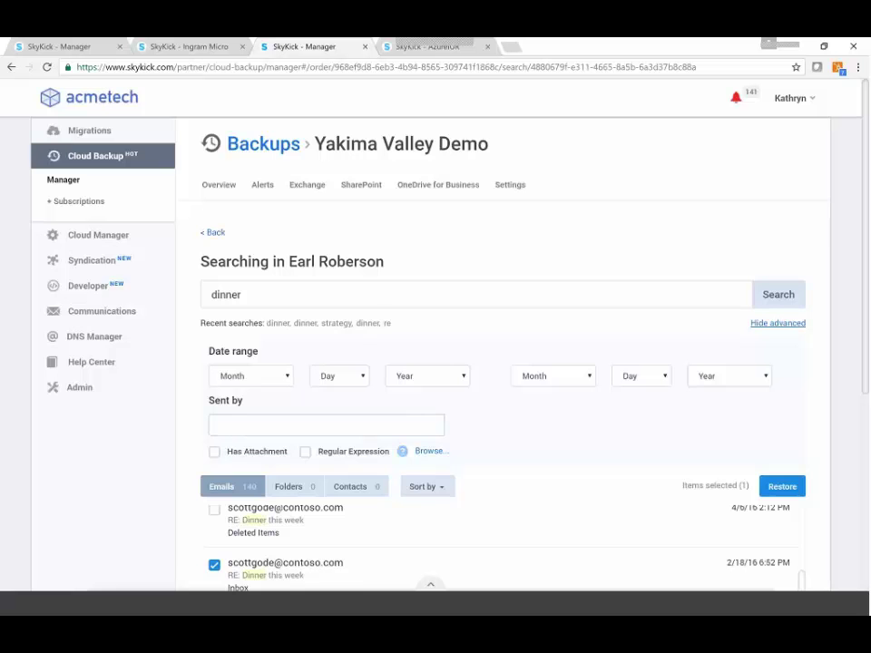
pyautogui.click(457, 442)
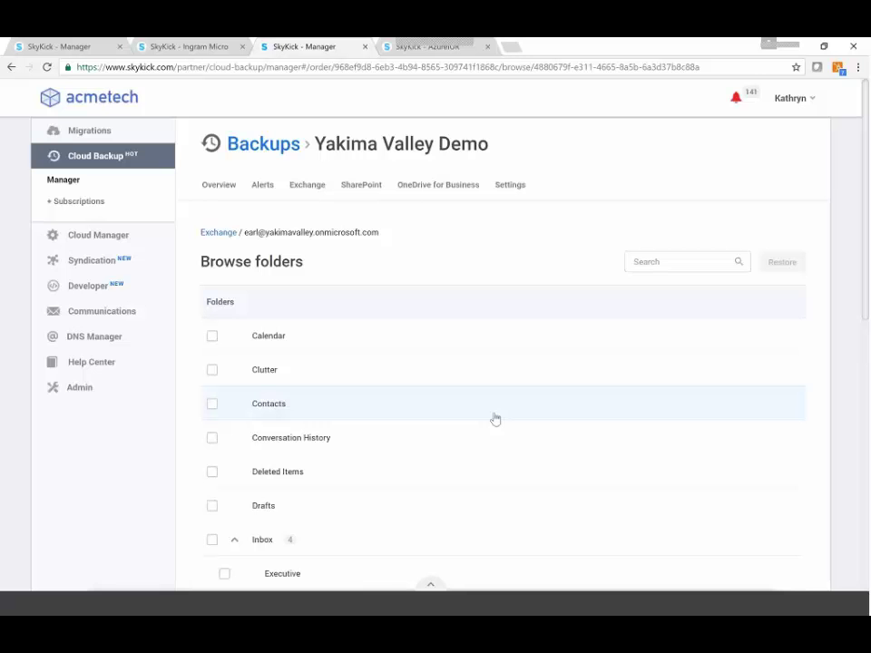
pyautogui.scroll(-3, 495, 418)
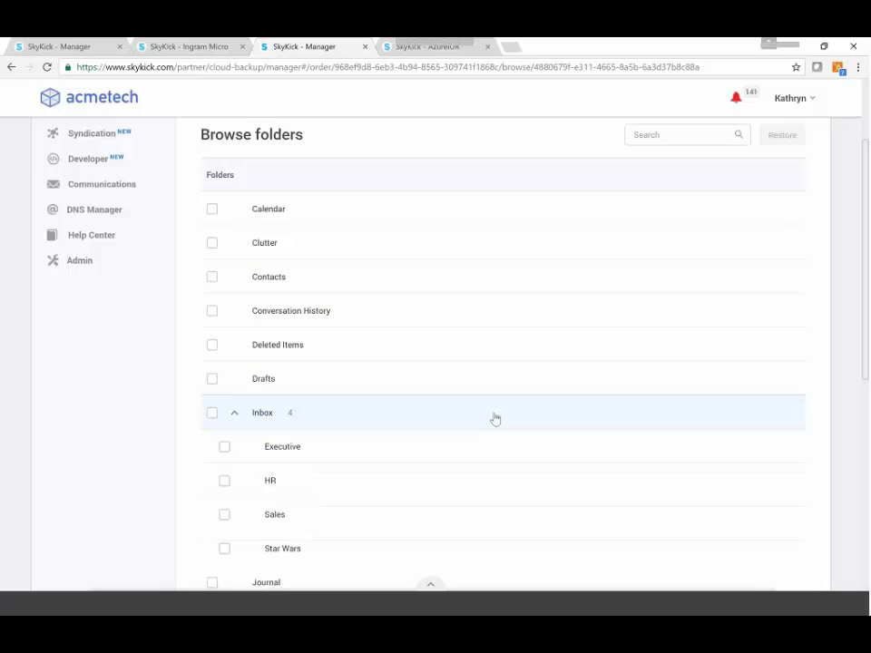
pyautogui.scroll(3, 495, 418)
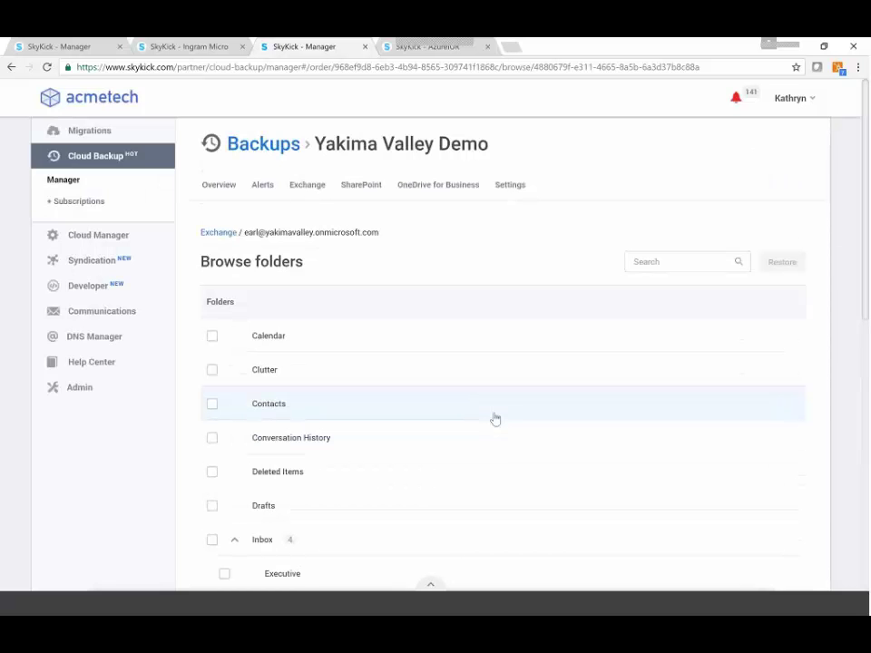
# - Search the backed-up SharePoint site collections for "strategy" and examine the file names, locations and dates in the results
pyautogui.click(360, 189)
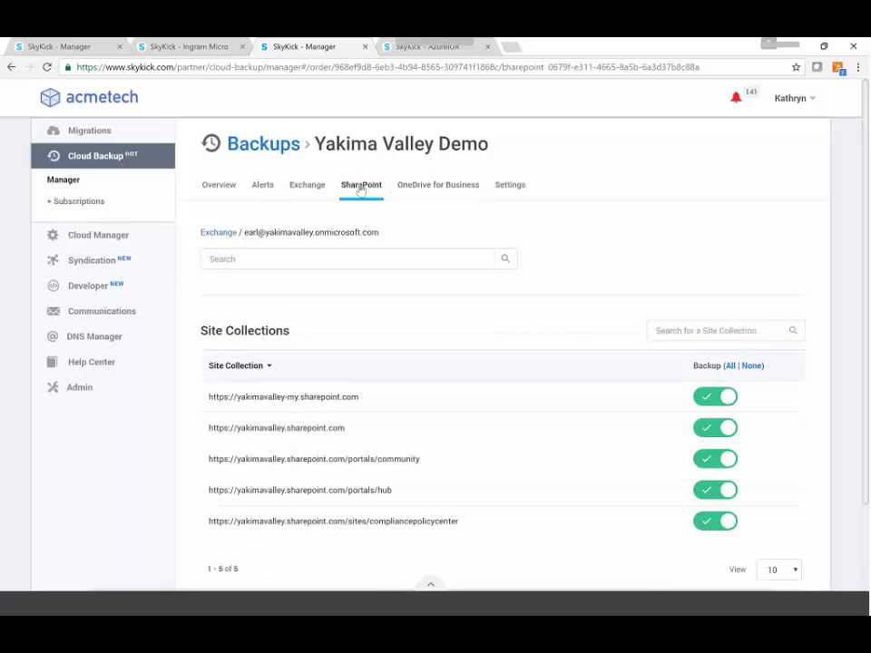
pyautogui.click(308, 261)
pyautogui.write('stra')
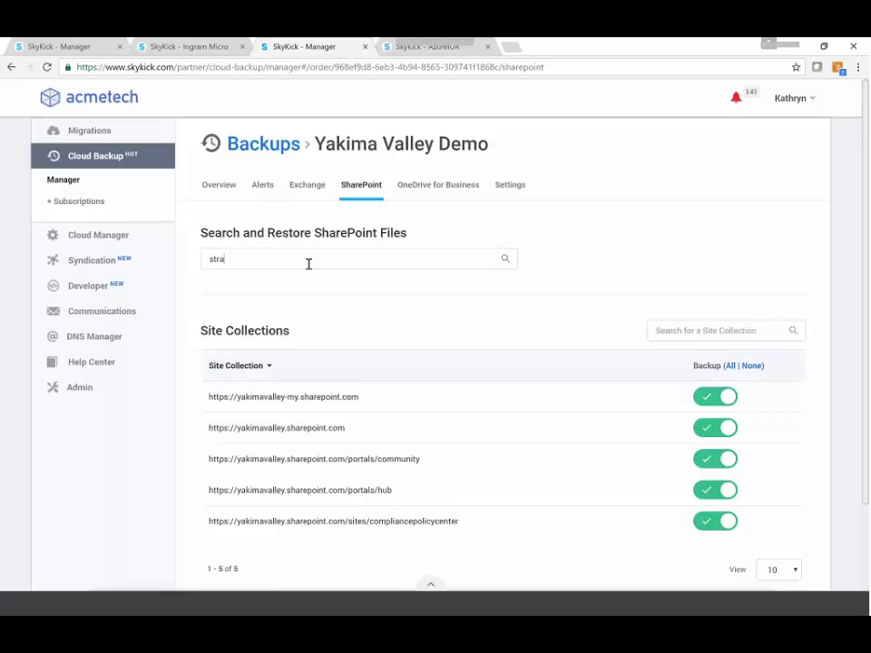
pyautogui.write('tegy')
pyautogui.press('Return')
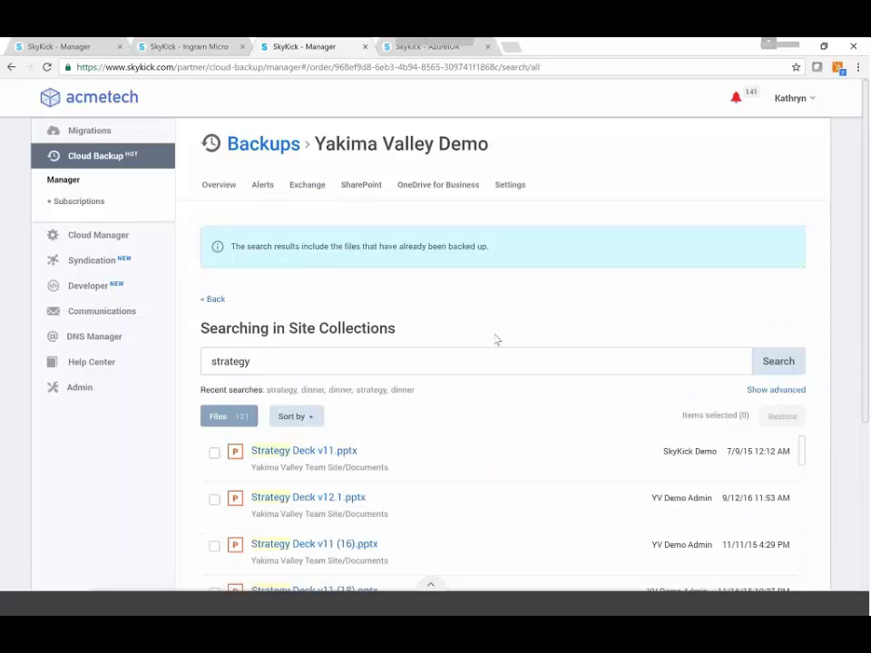
pyautogui.scroll(-1, 497, 339)
pyautogui.scroll(-3, 410, 451)
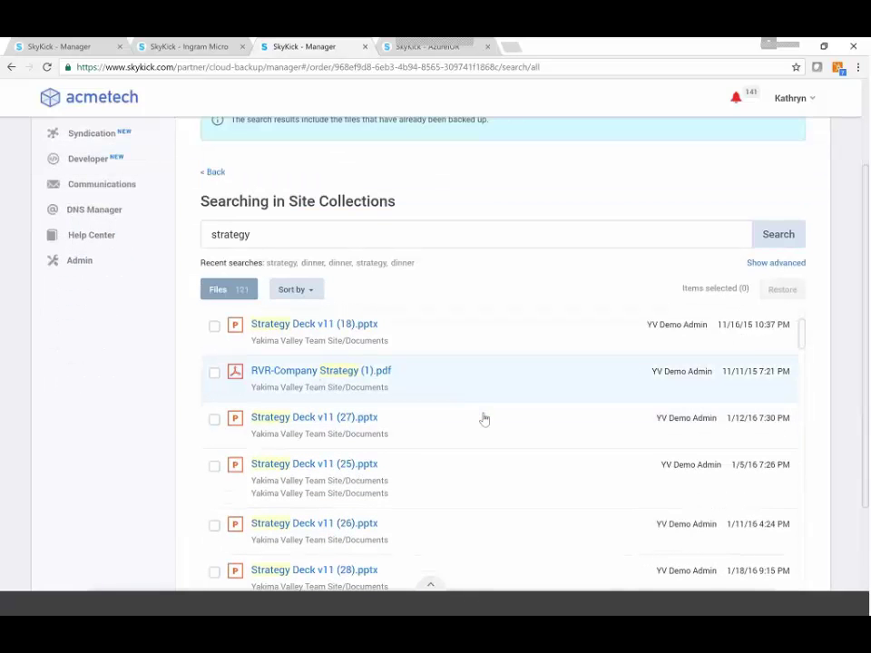
pyautogui.scroll(-3, 483, 419)
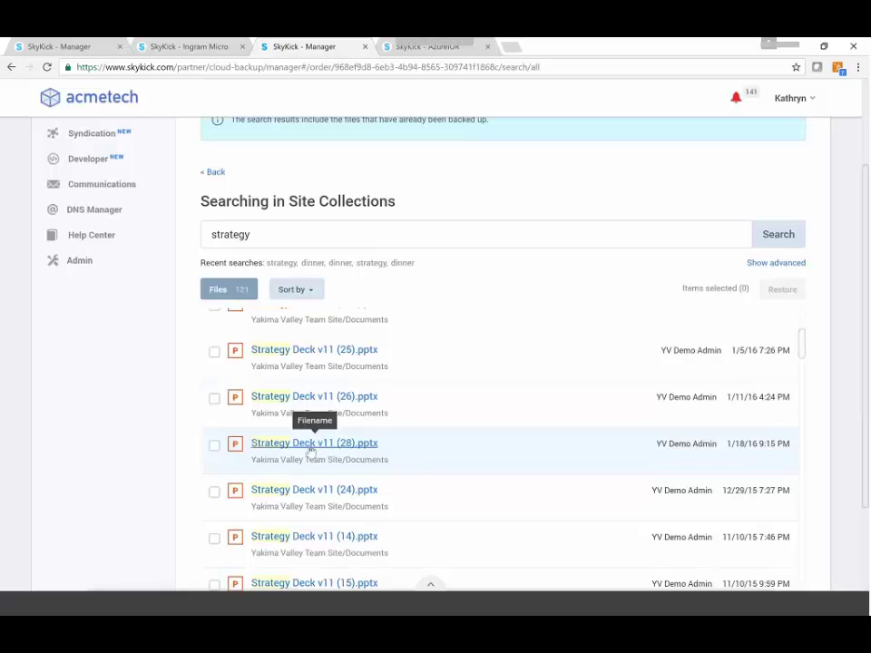
pyautogui.scroll(-1, 431, 464)
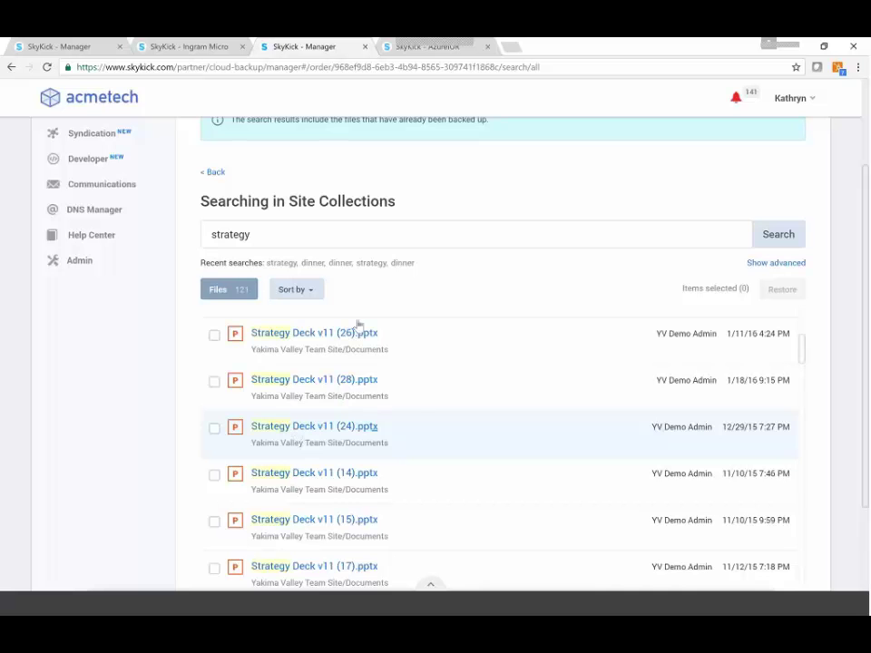
pyautogui.scroll(3, 550, 235)
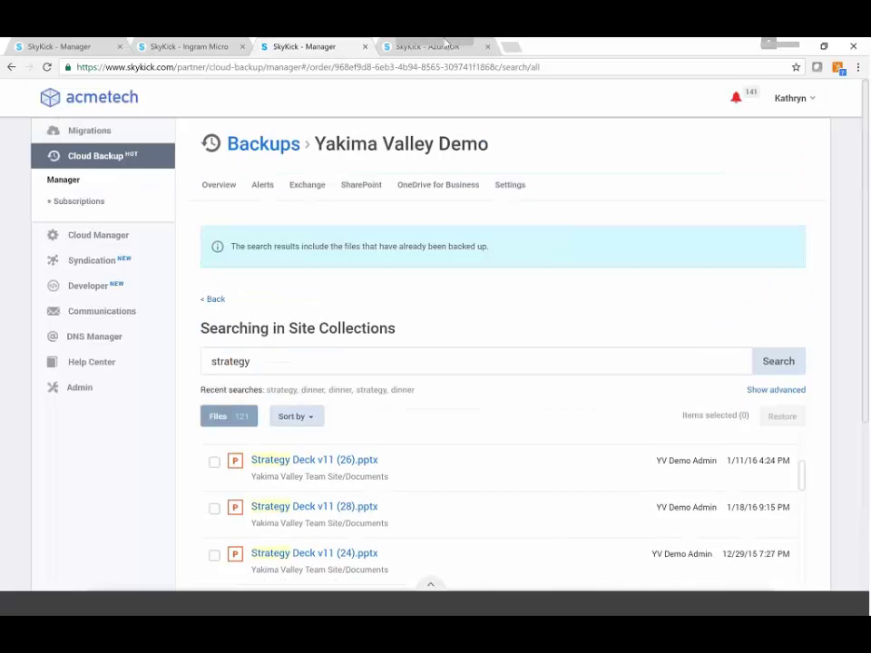
pyautogui.moveTo(486, 43); pyautogui.dragTo(326, 113)
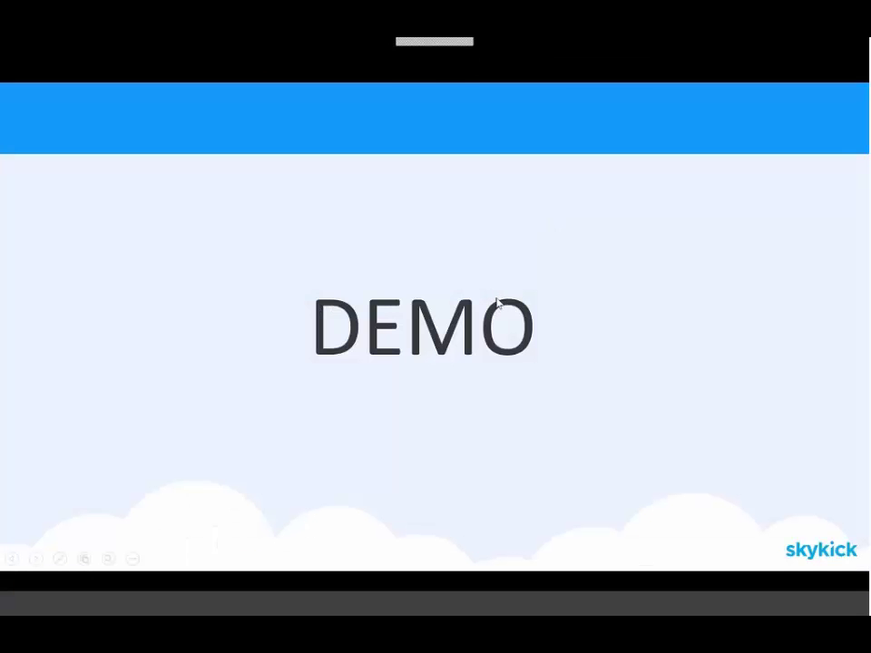
pyautogui.press('Right')
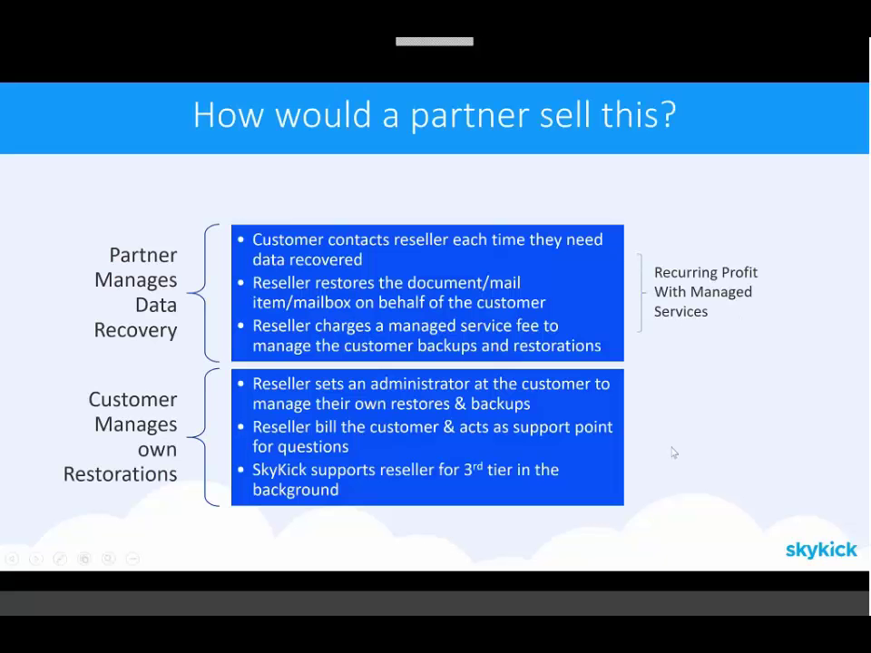